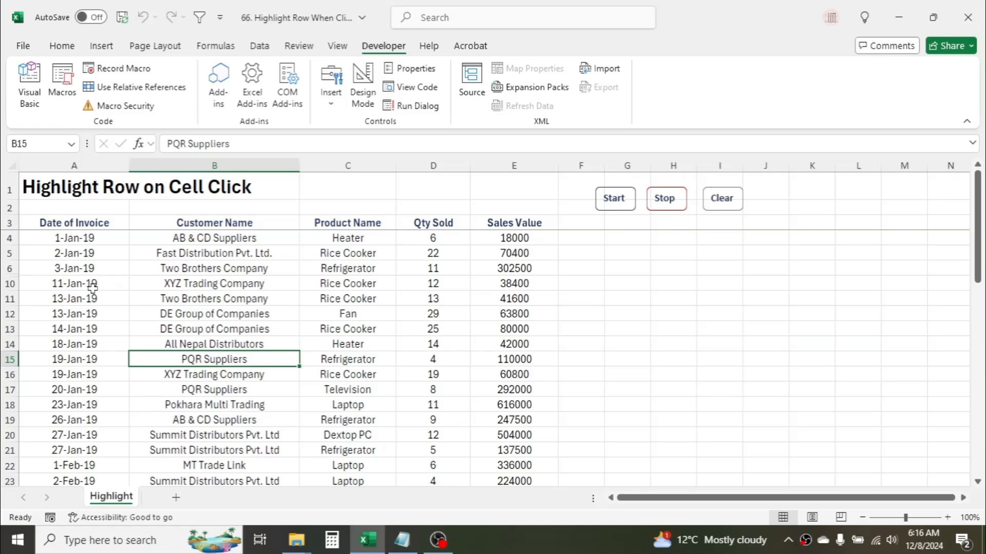
Select cells in several data rows, including B16 and B6, to check their behavior before highlighting is turned on.
{"action": "left_click_drag", "start_coordinate": [87, 299], "coordinate": [534, 315]}
{"action": "left_click", "coordinate": [271, 373]}
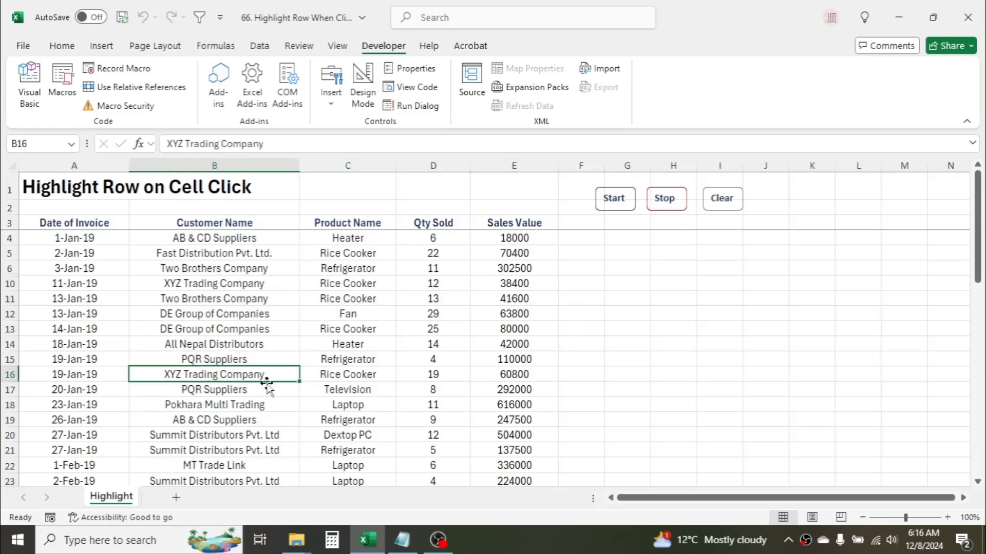
{"action": "left_click", "coordinate": [329, 449]}
{"action": "left_click", "coordinate": [352, 318]}
{"action": "left_click", "coordinate": [220, 272]}
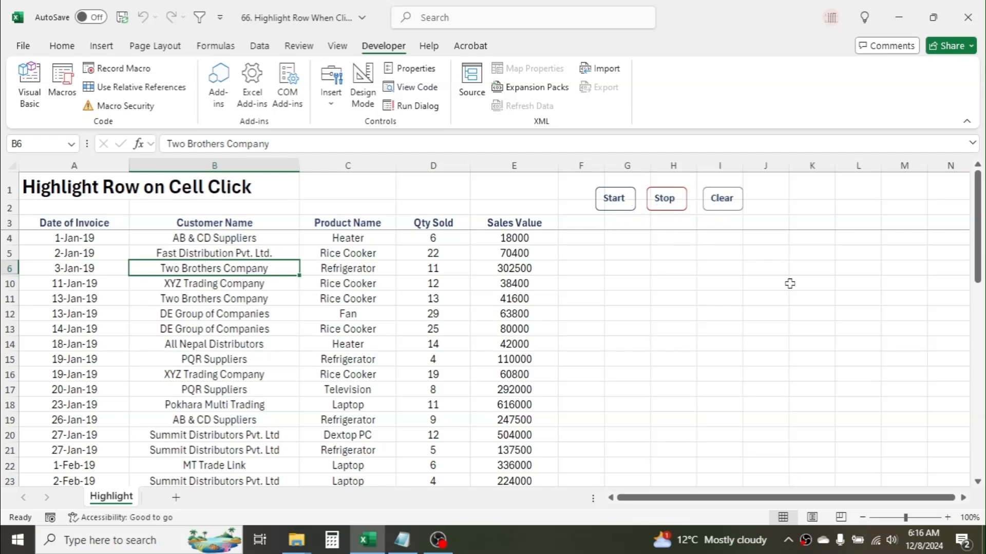
Start row highlighting with the sheet's Start button and highlight rows 12, 16, 5 and 20 by selecting a cell in each.
{"action": "left_click", "coordinate": [615, 198]}
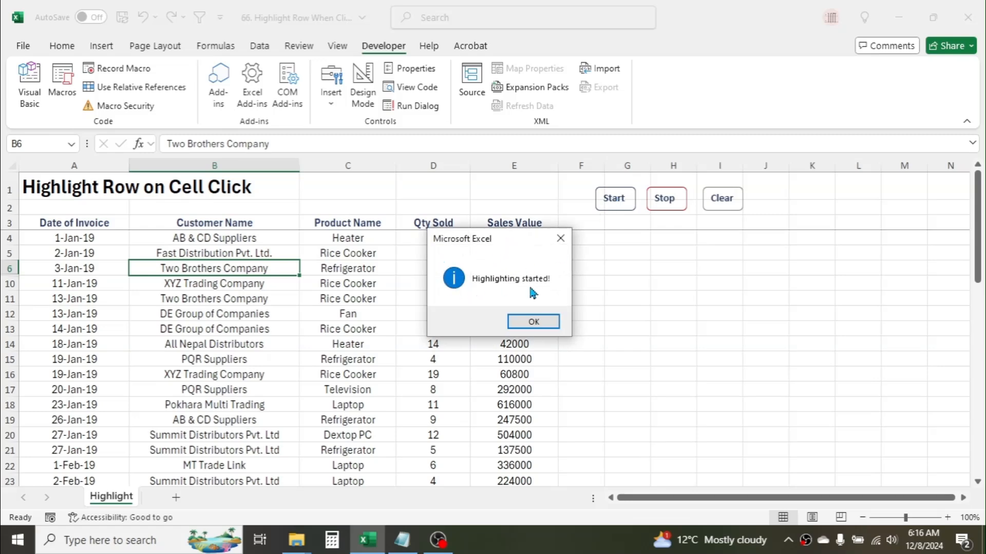
{"action": "left_click", "coordinate": [534, 321]}
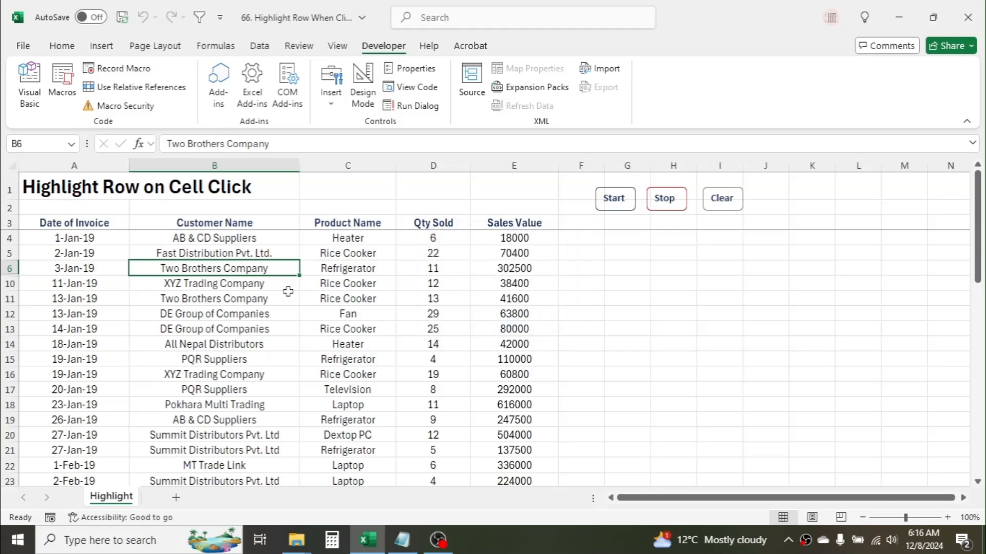
{"action": "left_click", "coordinate": [219, 315]}
{"action": "left_click", "coordinate": [209, 376]}
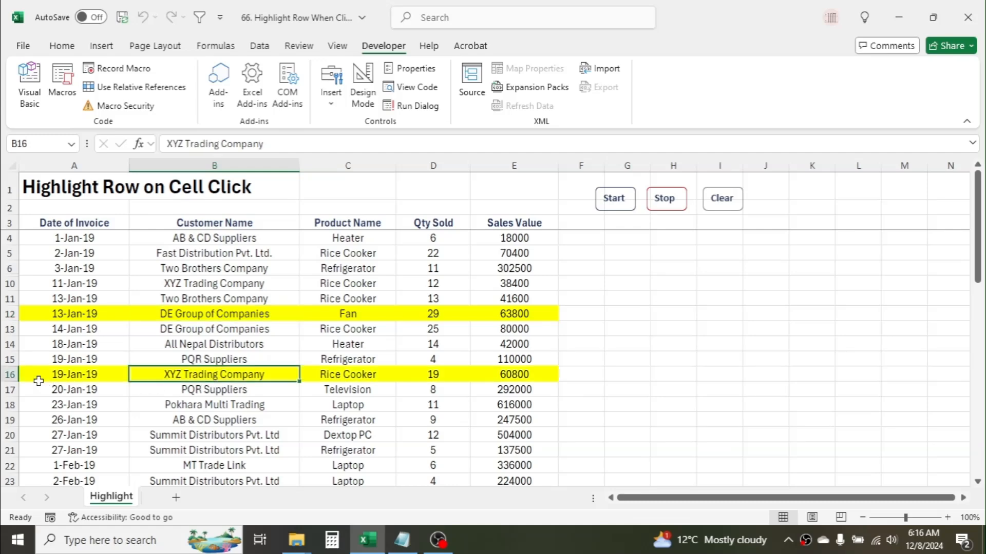
{"action": "left_click", "coordinate": [447, 256]}
{"action": "left_click", "coordinate": [437, 437]}
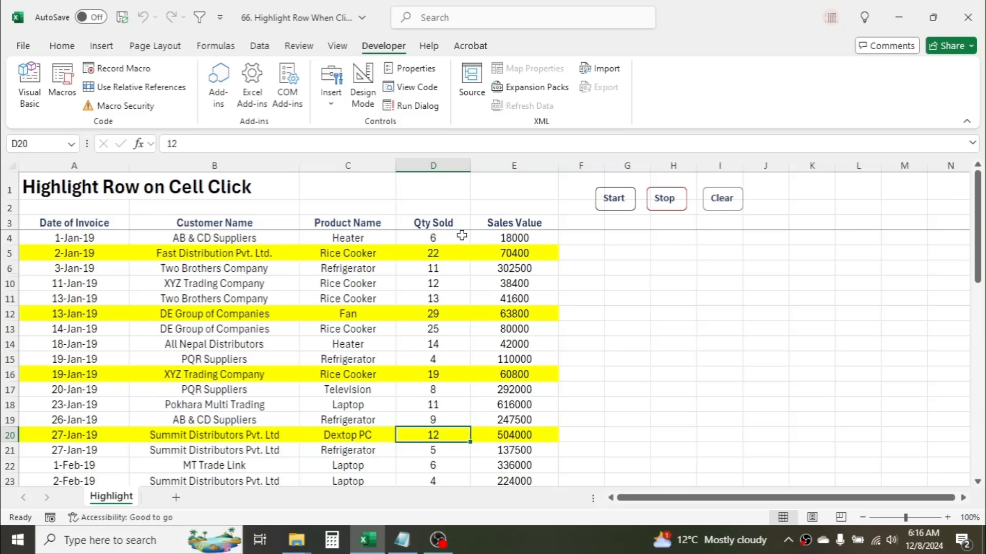
Stop row highlighting with the sheet's Stop button and test it by selecting cells in rows 14, 10 and 22.
{"action": "left_click", "coordinate": [664, 199]}
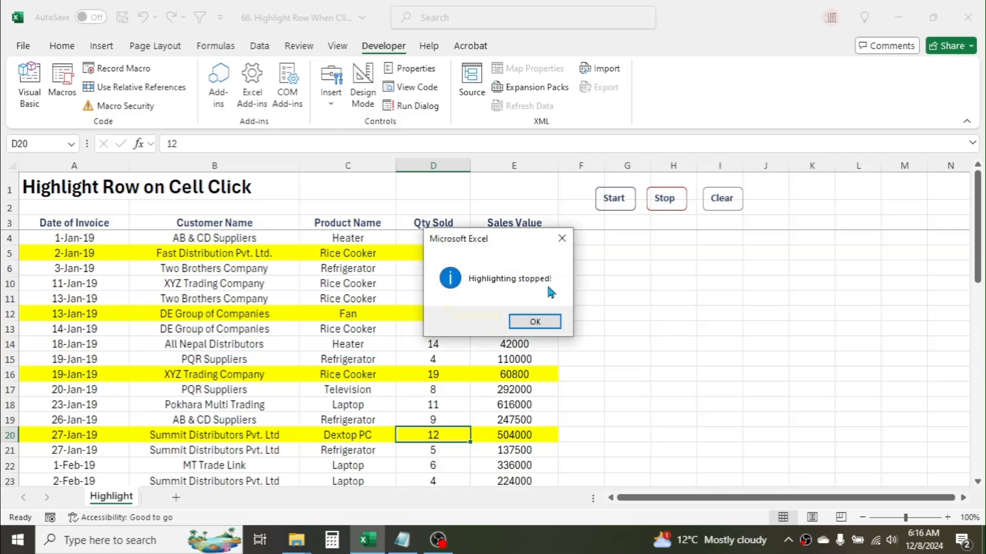
{"action": "left_click", "coordinate": [537, 321]}
{"action": "left_click", "coordinate": [512, 343]}
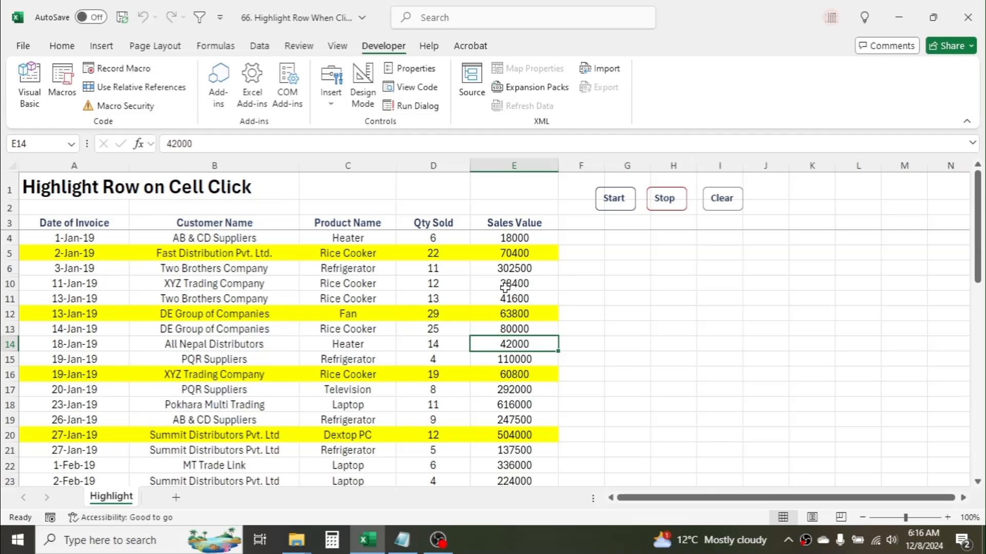
{"action": "left_click", "coordinate": [506, 284]}
{"action": "left_click", "coordinate": [339, 281]}
{"action": "left_click", "coordinate": [241, 470]}
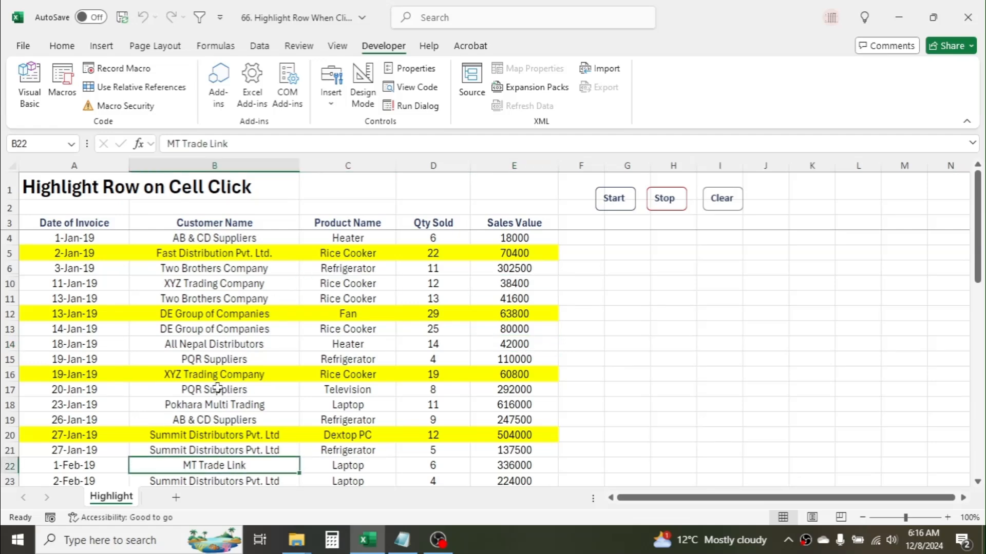
{"action": "left_click", "coordinate": [216, 346]}
{"action": "left_click", "coordinate": [228, 286]}
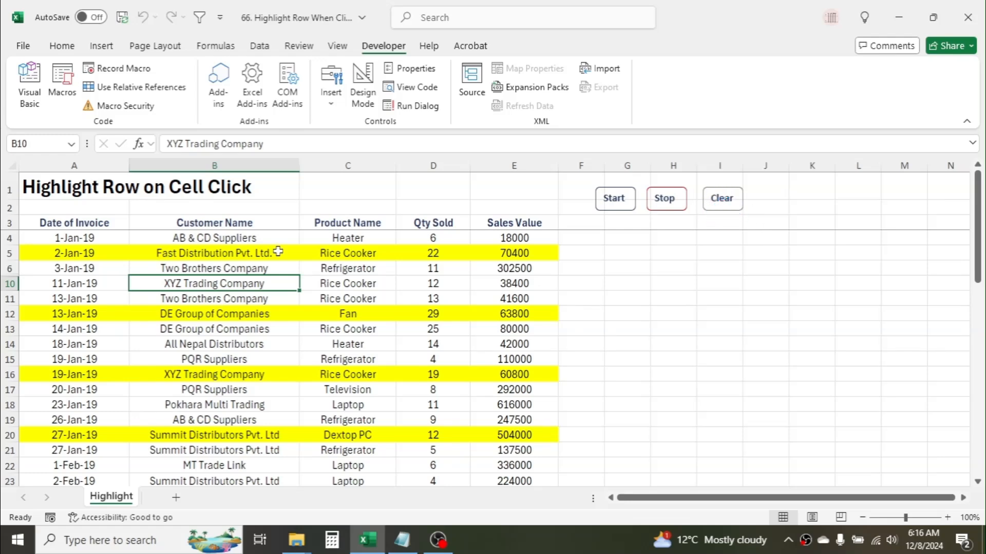
Clear all row highlights with the sheet's Clear button and dismiss the message.
{"action": "left_click", "coordinate": [723, 197]}
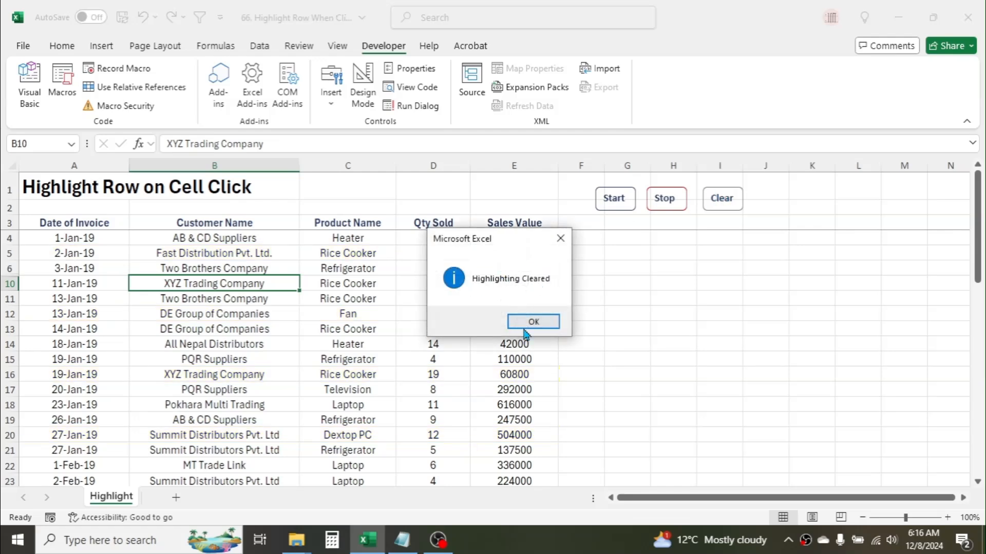
{"action": "left_click", "coordinate": [528, 322]}
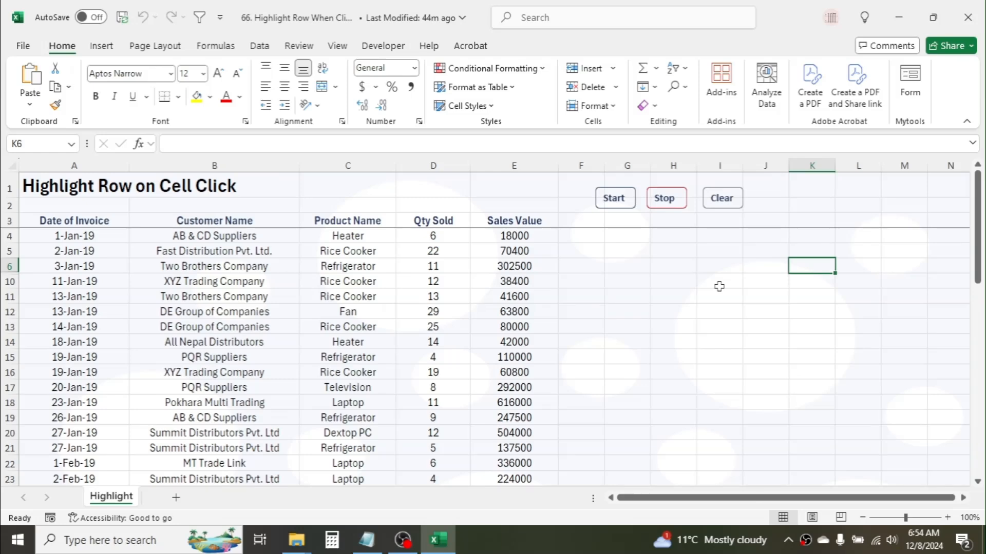
Draw a rounded rectangle about 0.34 by 1.03 inches in the empty area beside the table and label it Start.
{"action": "left_click", "coordinate": [102, 45]}
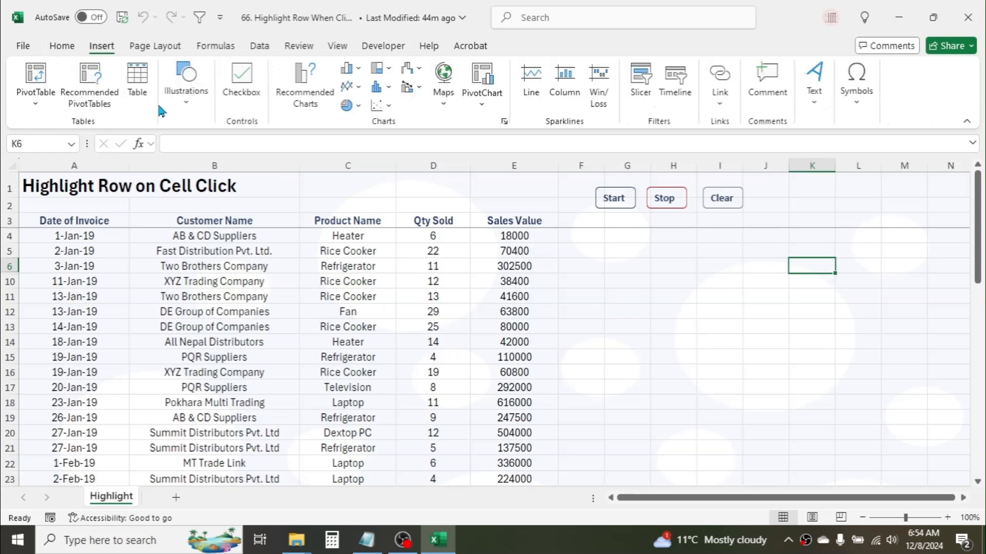
{"action": "left_click", "coordinate": [186, 104]}
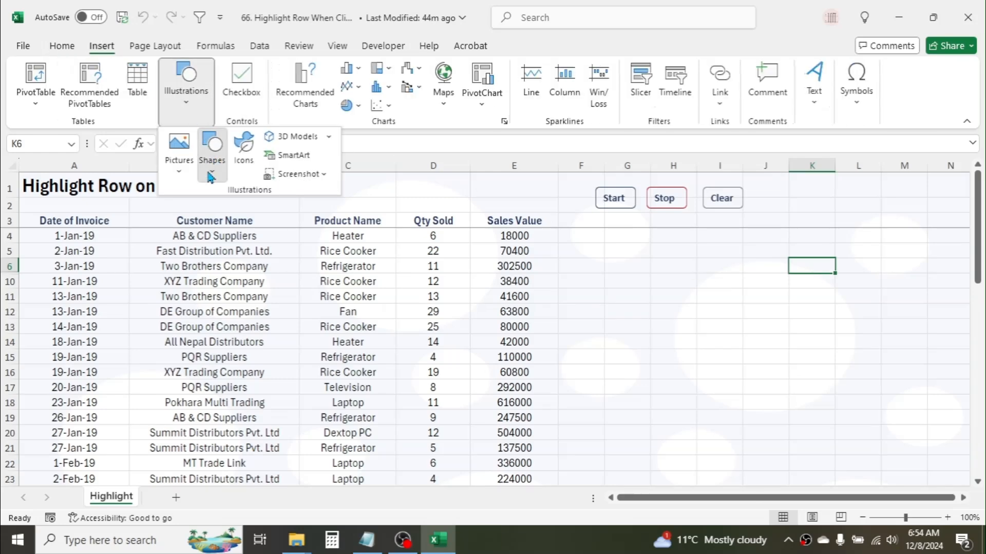
{"action": "left_click", "coordinate": [211, 149]}
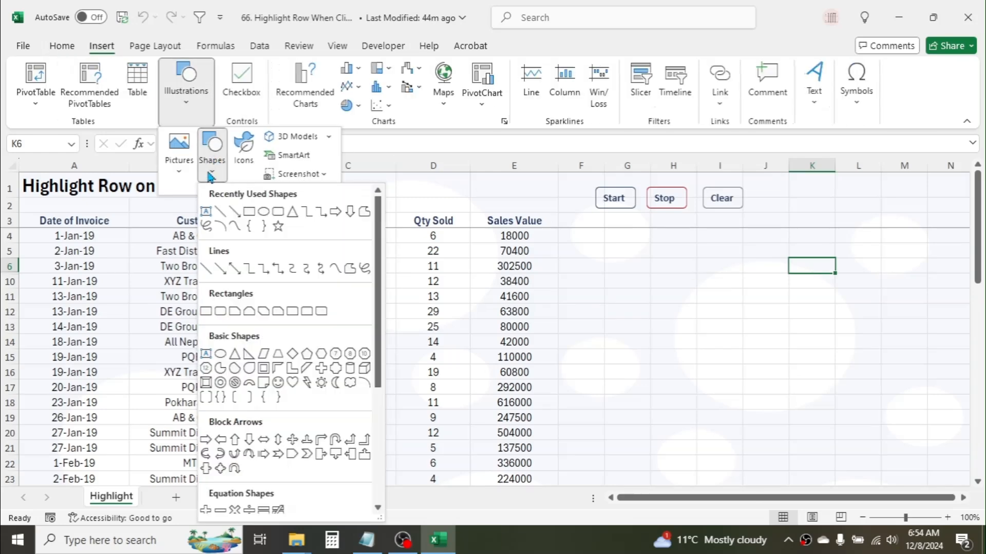
{"action": "left_click", "coordinate": [276, 213]}
{"action": "left_click_drag", "start_coordinate": [662, 264], "coordinate": [733, 286]}
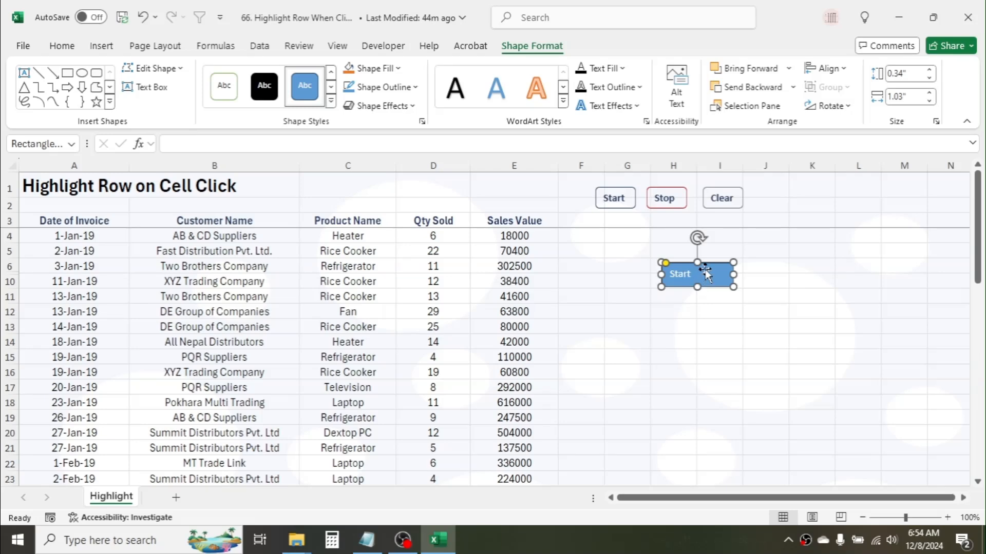
Replace the blue fill of the new Start shape and change its label to a dark text color.
{"action": "left_click", "coordinate": [399, 68]}
{"action": "left_click", "coordinate": [367, 282]}
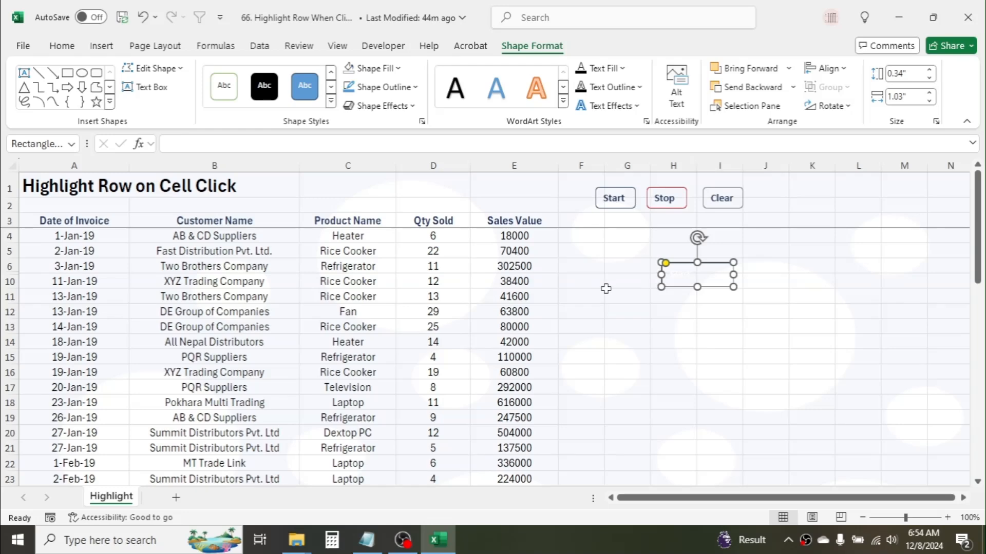
{"action": "left_click", "coordinate": [622, 68]}
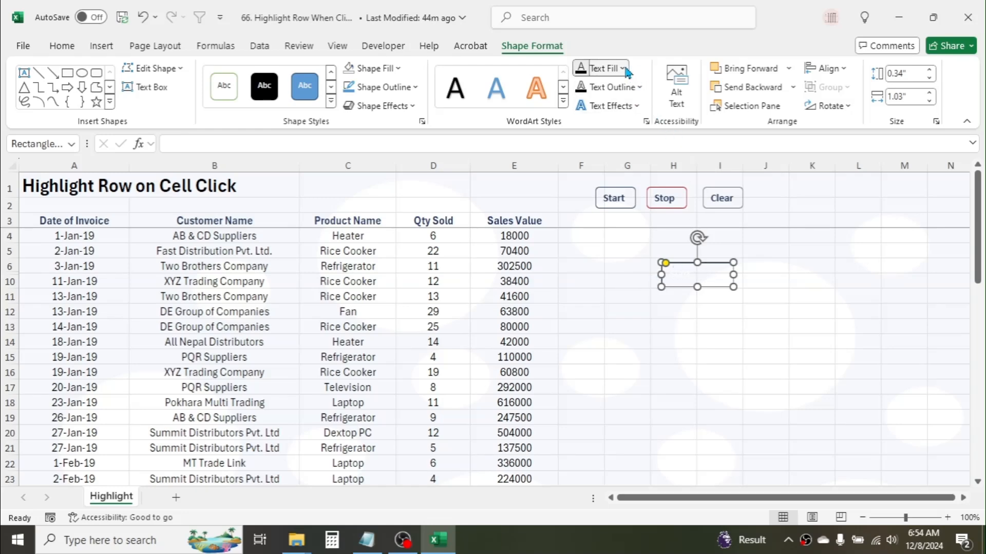
{"action": "left_click", "coordinate": [678, 216]}
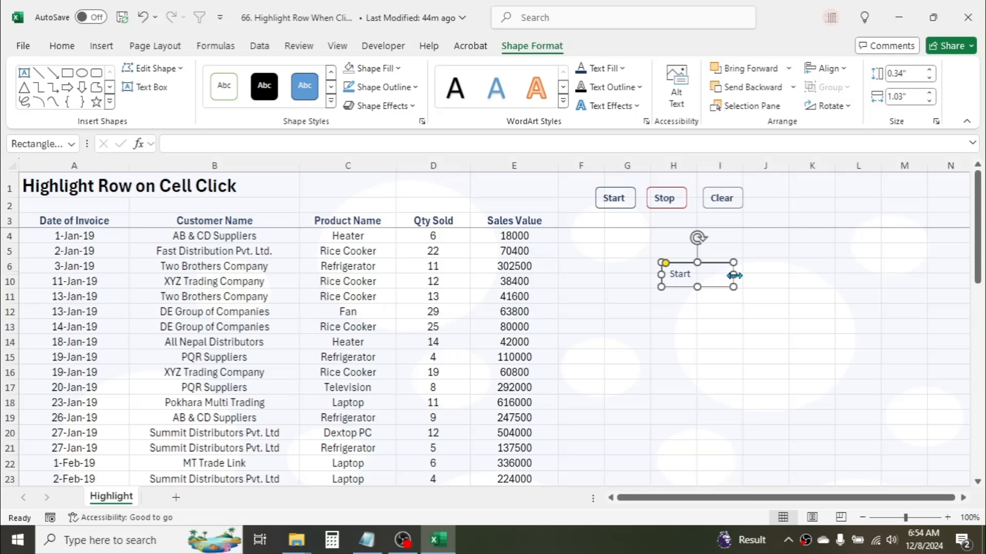
Narrow the new Start shape to about 0.68 inches wide and delete it from the sheet.
{"action": "left_click_drag", "start_coordinate": [733, 274], "coordinate": [714, 252]}
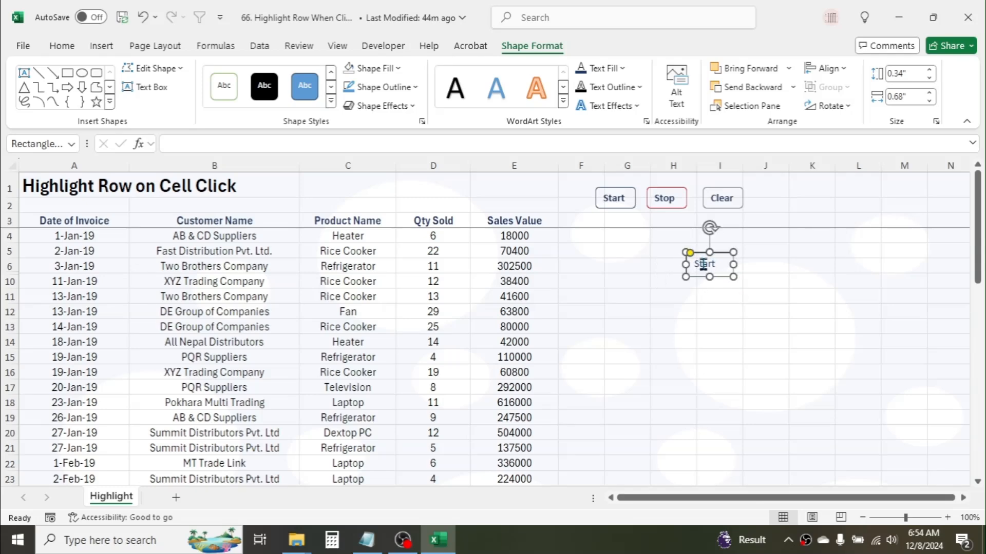
{"action": "key", "text": "Delete"}
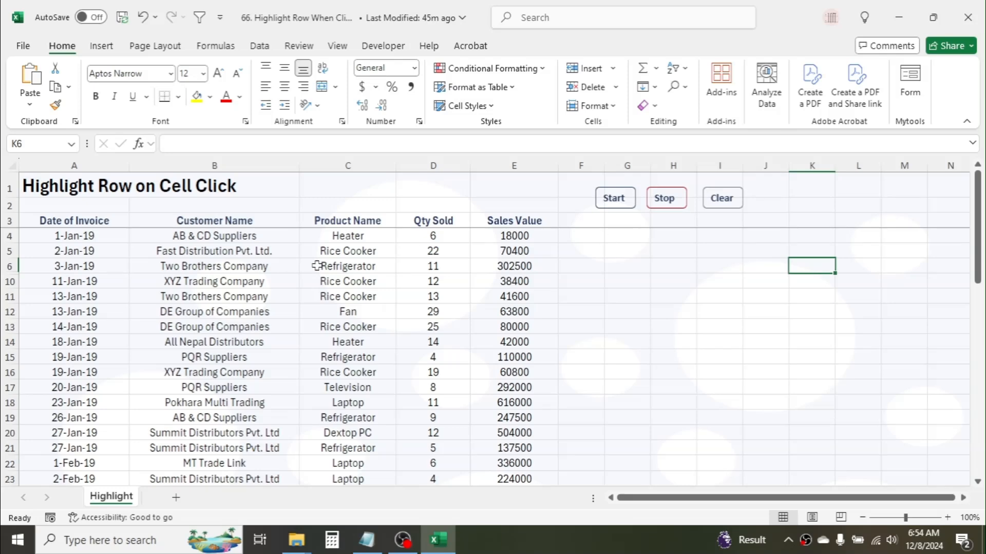
Switch to Notepad and copy the entire VBA code from the "auto highlight by click" file, from the Public declaration through StopHighlighting.
{"action": "left_click", "coordinate": [366, 540]}
{"action": "left_click", "coordinate": [840, 263]}
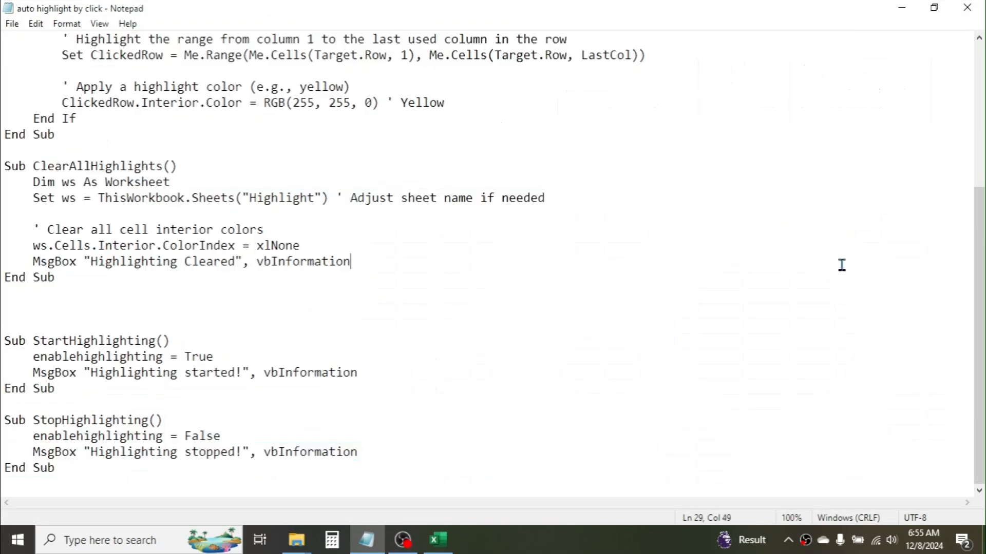
{"action": "left_click_drag", "start_coordinate": [981, 285], "coordinate": [981, 142]}
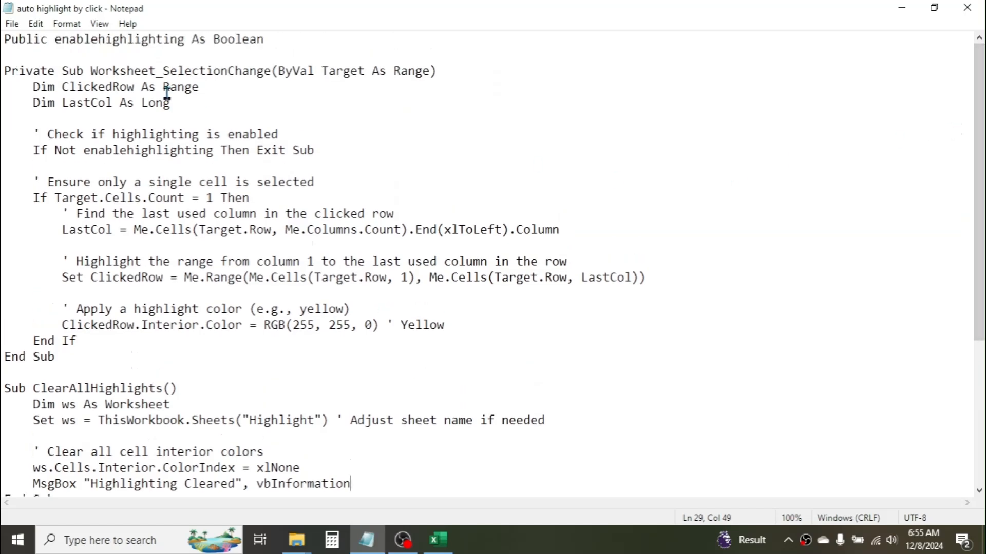
{"action": "left_click_drag", "start_coordinate": [5, 41], "coordinate": [268, 518]}
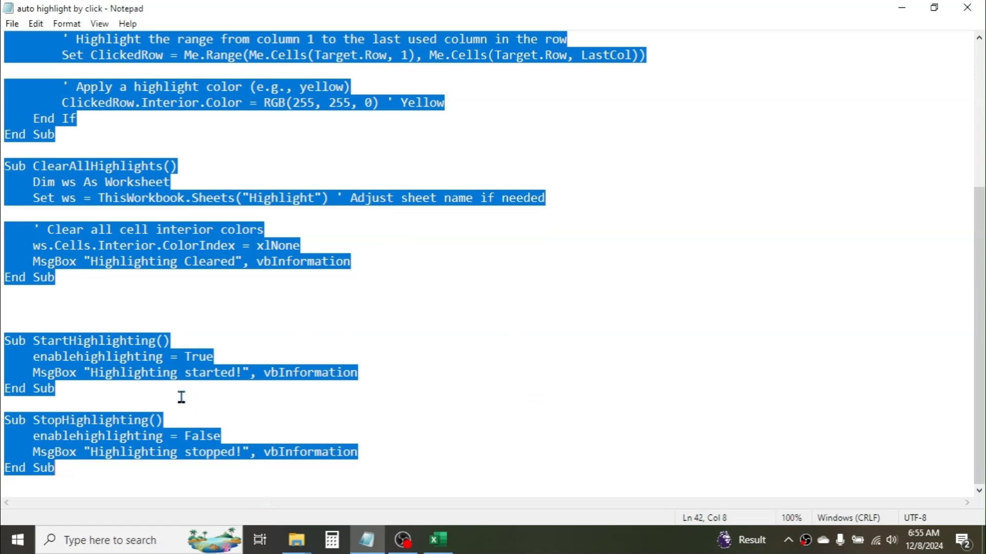
{"action": "right_click", "coordinate": [160, 359]}
{"action": "left_click", "coordinate": [211, 182]}
{"action": "left_click", "coordinate": [901, 8]}
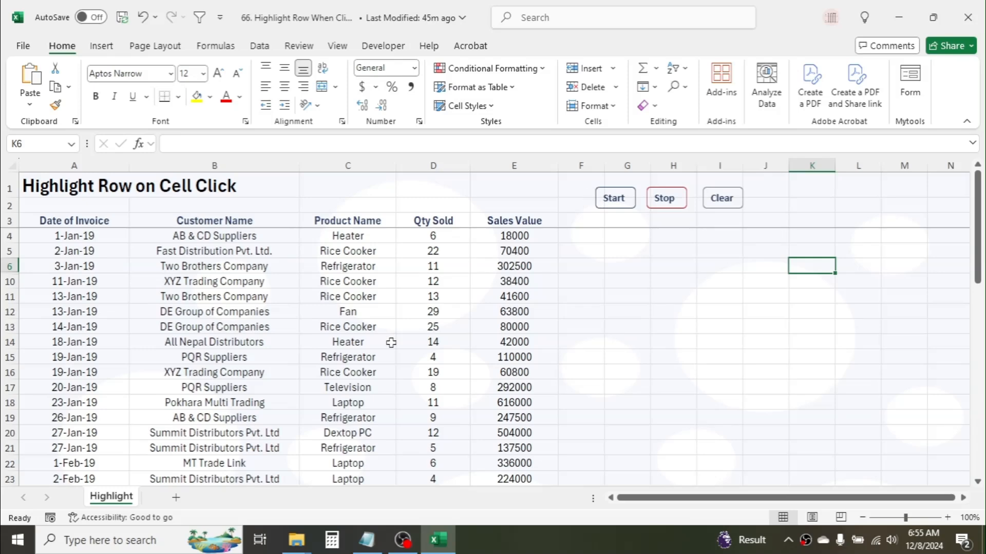
Open the Highlight sheet's code module and paste the copied VBA code into it.
{"action": "right_click", "coordinate": [108, 500]}
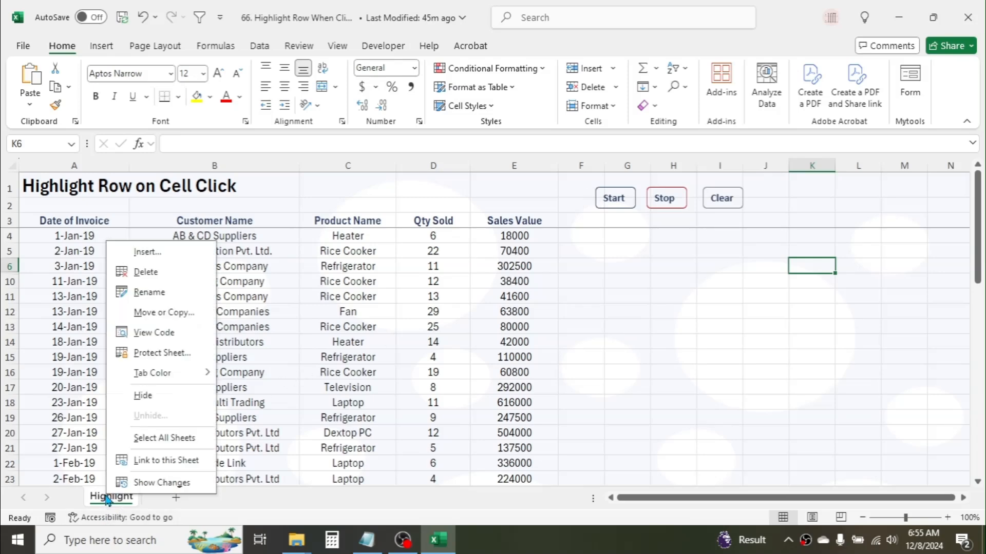
{"action": "left_click", "coordinate": [147, 335]}
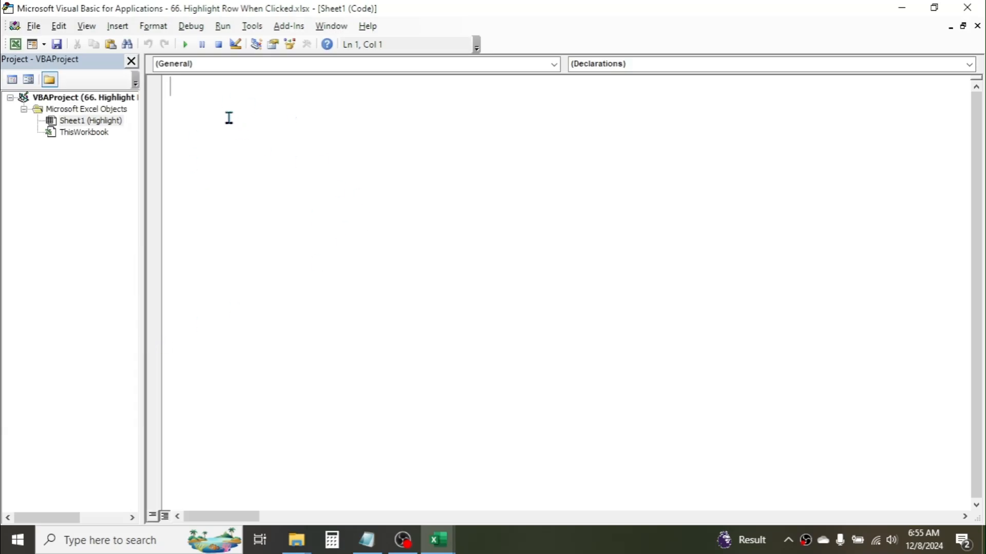
{"action": "right_click", "coordinate": [204, 104]}
{"action": "left_click", "coordinate": [250, 146]}
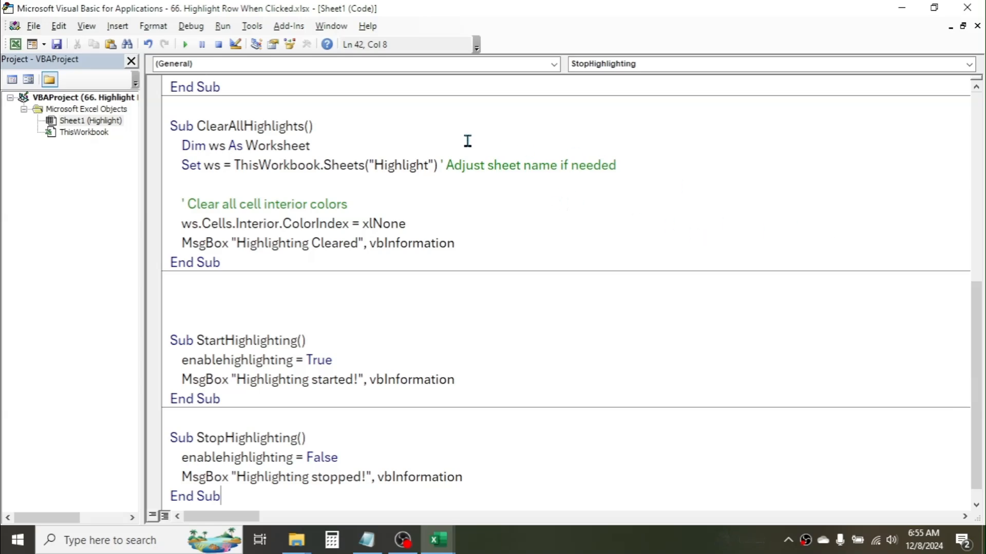
Compare the sheet name in the Set ws line of ClearAllHighlights with the worksheet's tab name.
{"action": "left_click_drag", "start_coordinate": [377, 165], "coordinate": [428, 166]}
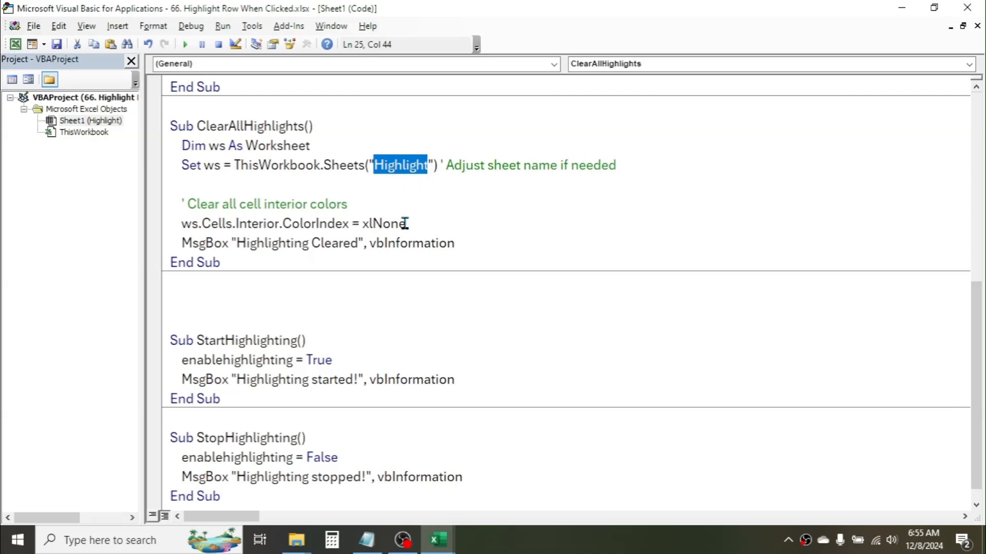
{"action": "left_click", "coordinate": [438, 540]}
{"action": "left_click", "coordinate": [359, 475]}
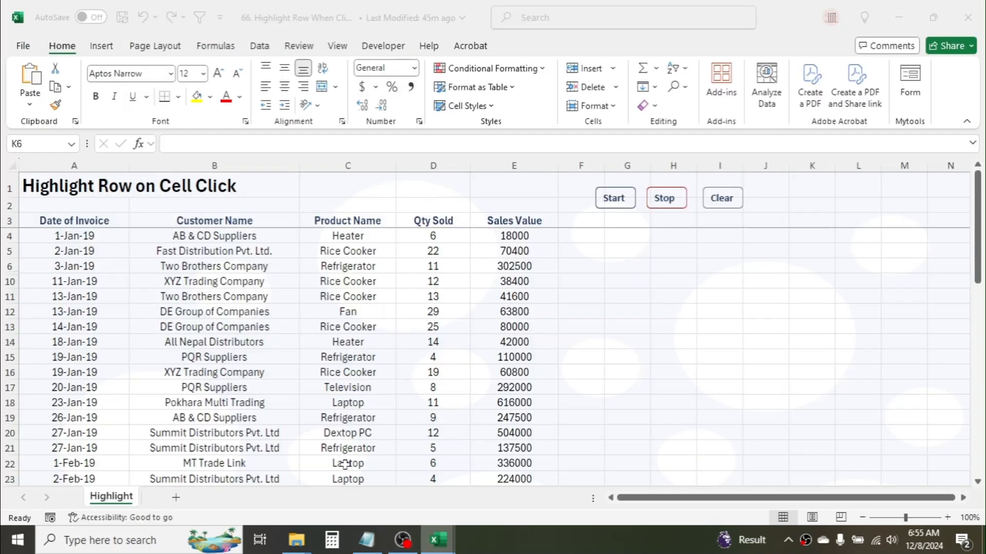
{"action": "left_click", "coordinate": [438, 540]}
{"action": "left_click", "coordinate": [515, 497]}
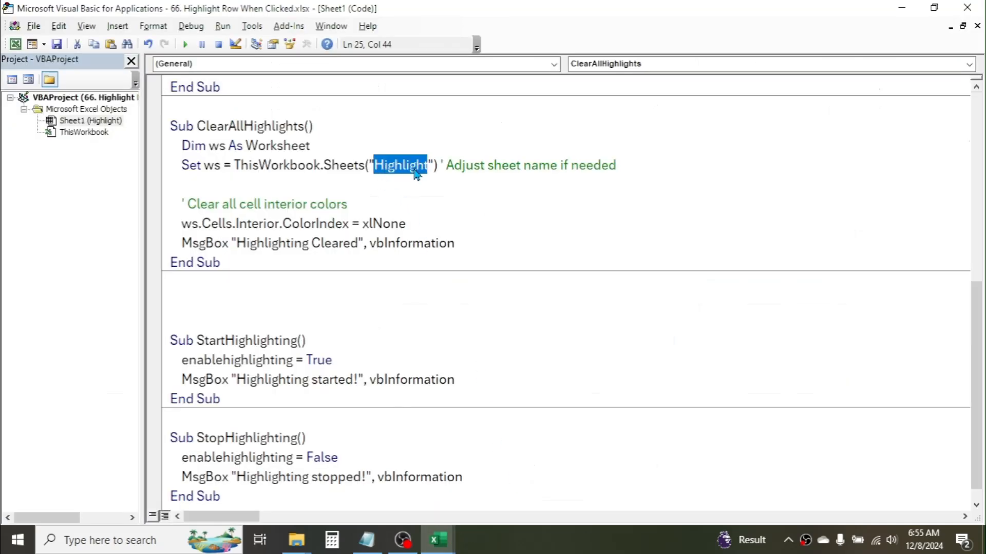
{"action": "left_click", "coordinate": [429, 167]}
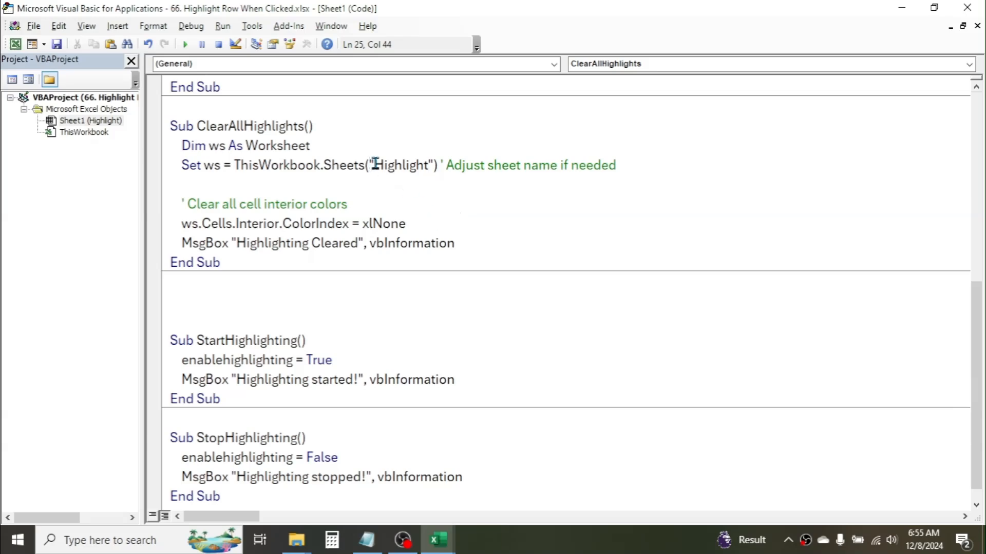
{"action": "left_click_drag", "start_coordinate": [375, 165], "coordinate": [425, 168]}
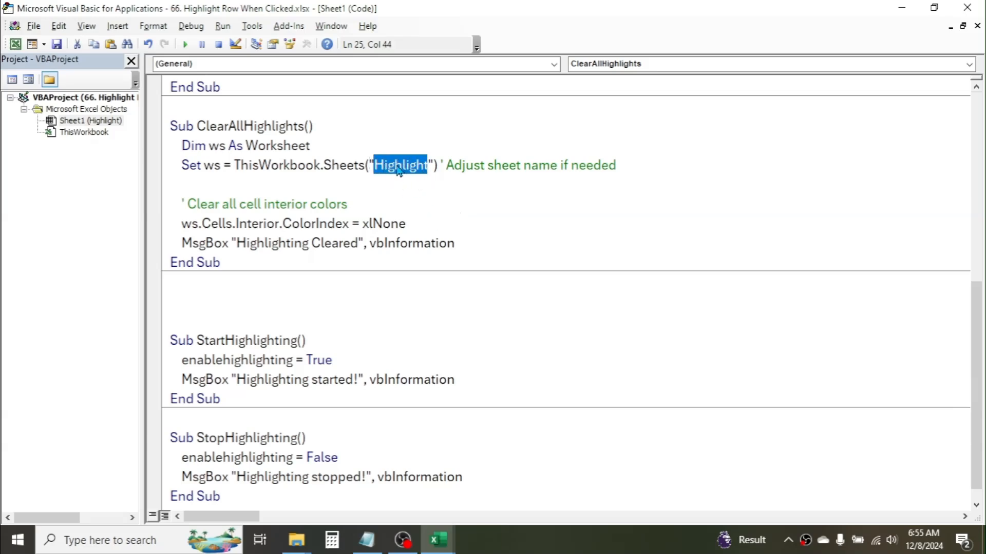
Close the VBA editor and assign the Sheet1.StartHighlighting macro to the Start shape.
{"action": "left_click", "coordinate": [967, 9]}
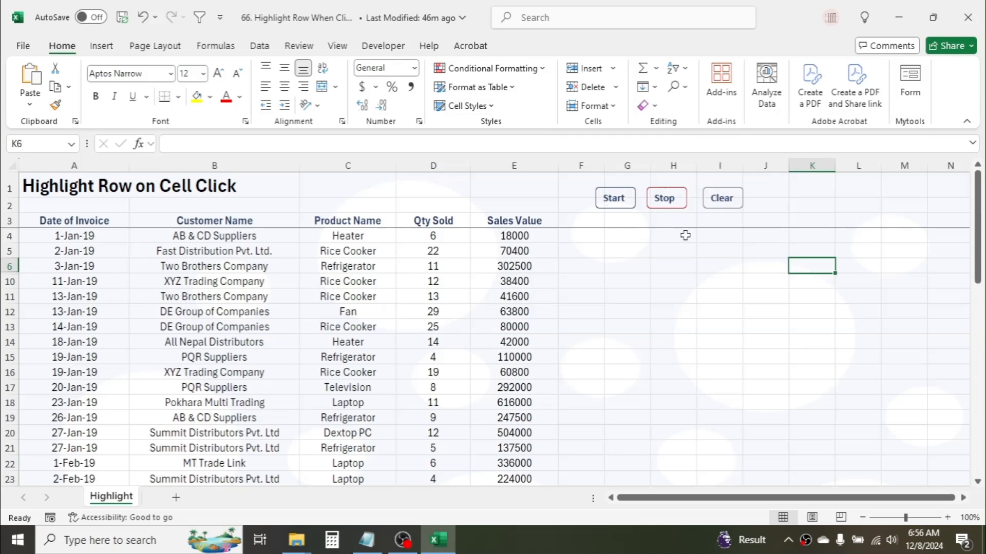
{"action": "right_click", "coordinate": [619, 192]}
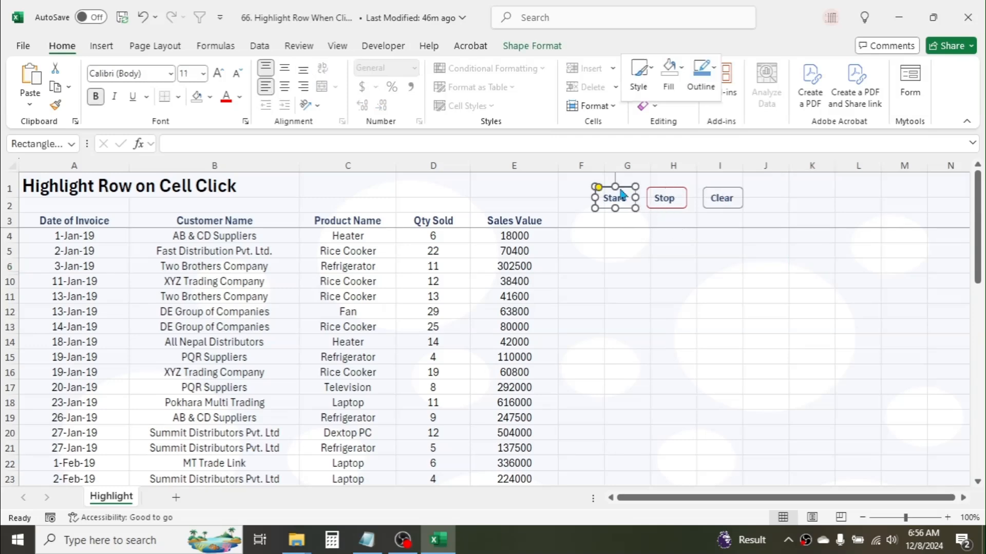
{"action": "left_click", "coordinate": [687, 426]}
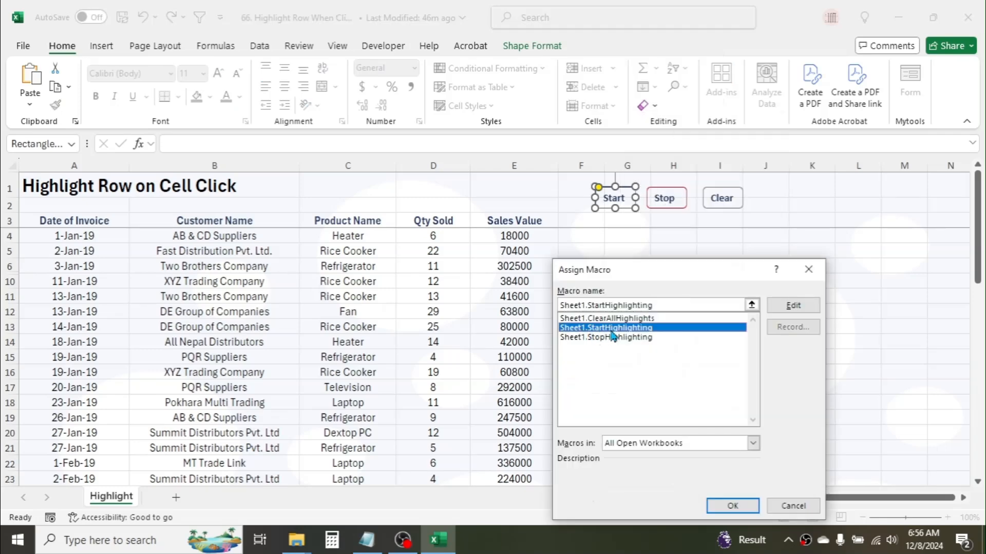
{"action": "left_click", "coordinate": [751, 506]}
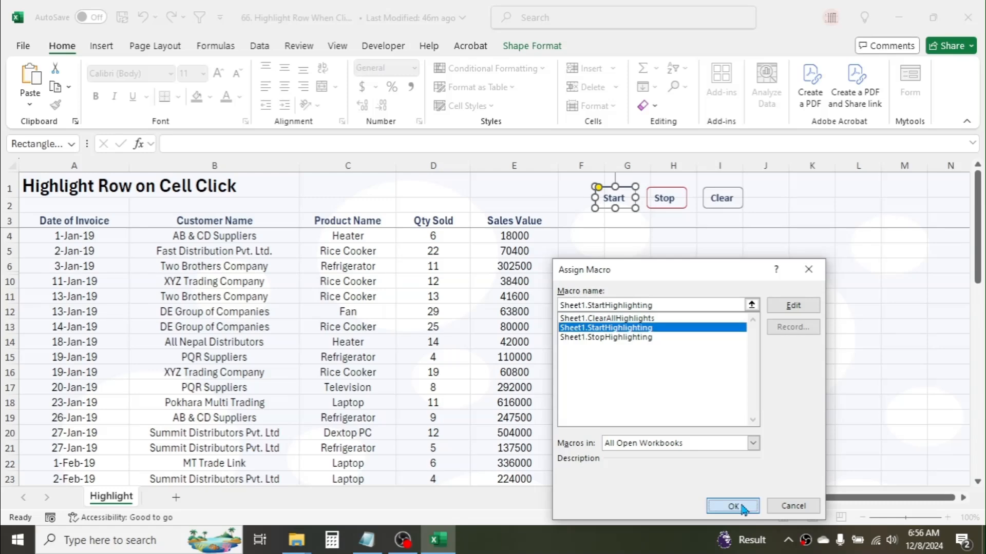
Assign the Sheet1.StopHighlighting macro to the Stop shape.
{"action": "right_click", "coordinate": [668, 199]}
{"action": "left_click", "coordinate": [718, 428]}
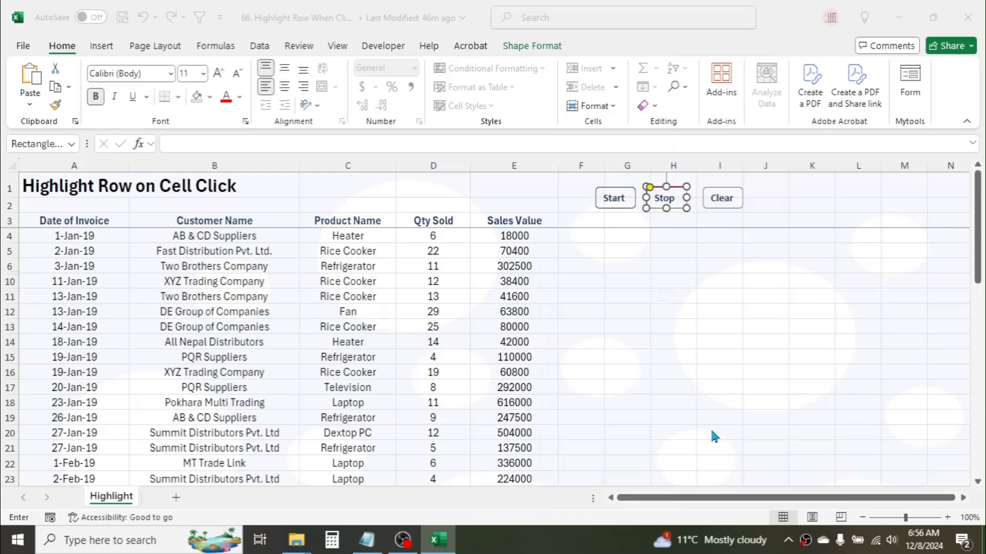
{"action": "left_click", "coordinate": [627, 339]}
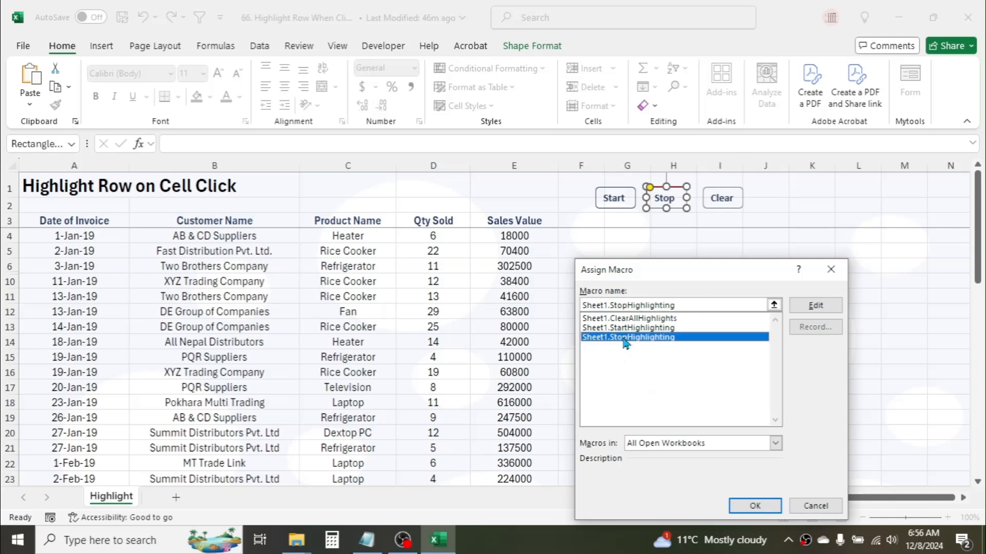
{"action": "left_click", "coordinate": [755, 506]}
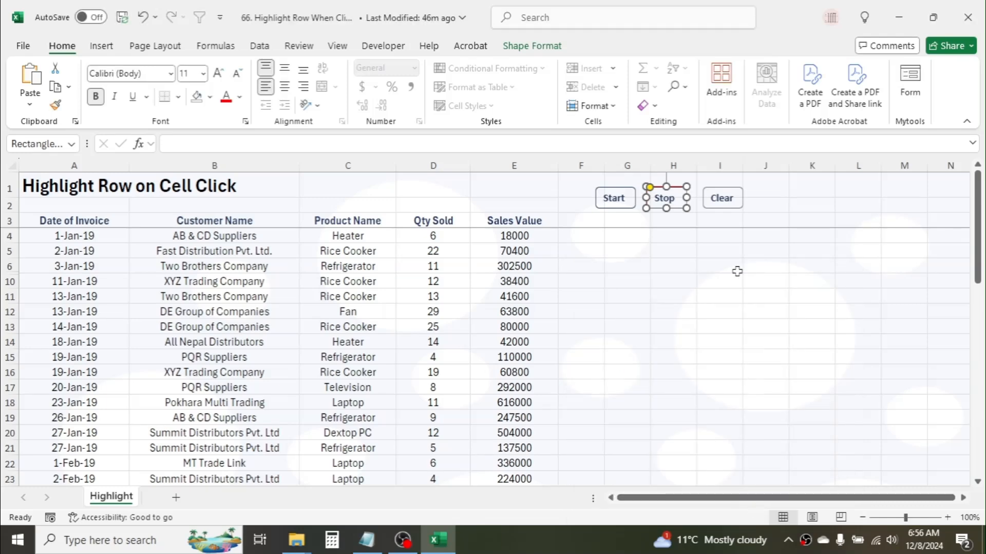
Assign the Sheet1.ClearAllHighlights macro to the Clear shape and deselect the shape.
{"action": "right_click", "coordinate": [721, 200]}
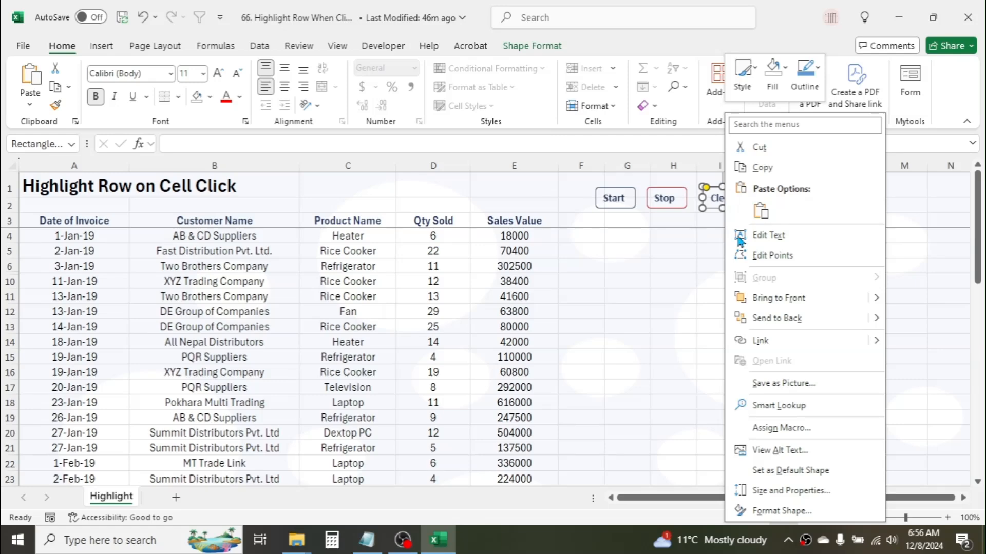
{"action": "left_click", "coordinate": [768, 429]}
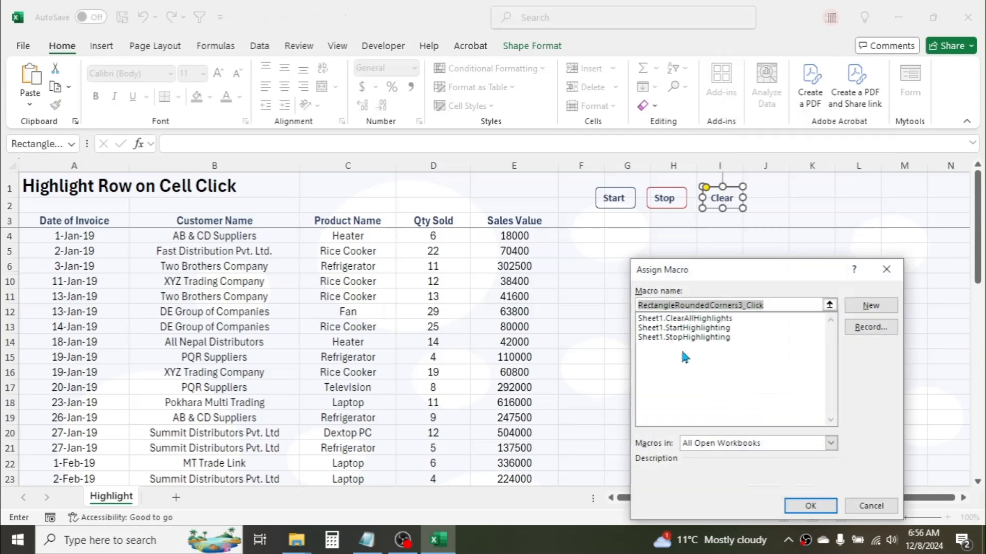
{"action": "left_click", "coordinate": [676, 320]}
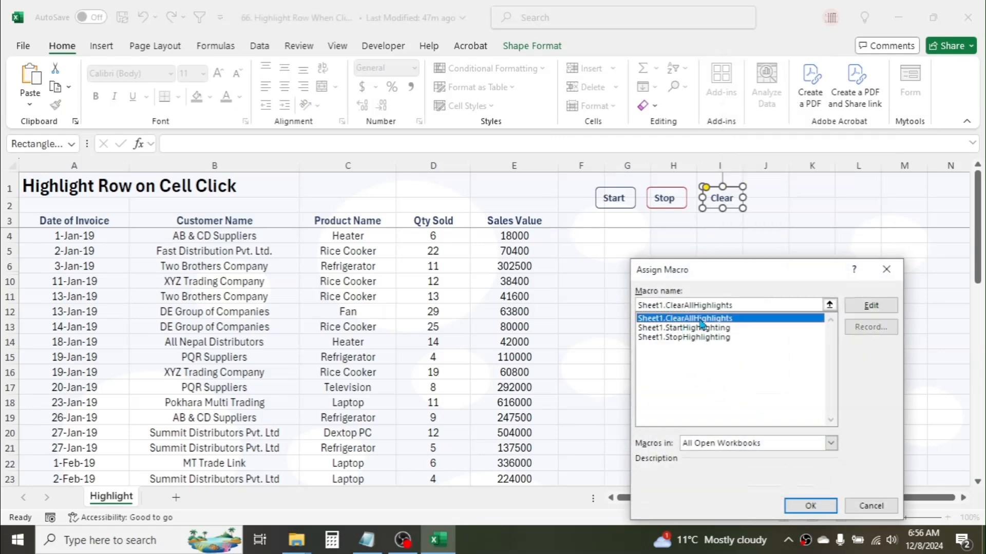
{"action": "left_click", "coordinate": [810, 505]}
{"action": "left_click", "coordinate": [811, 311]}
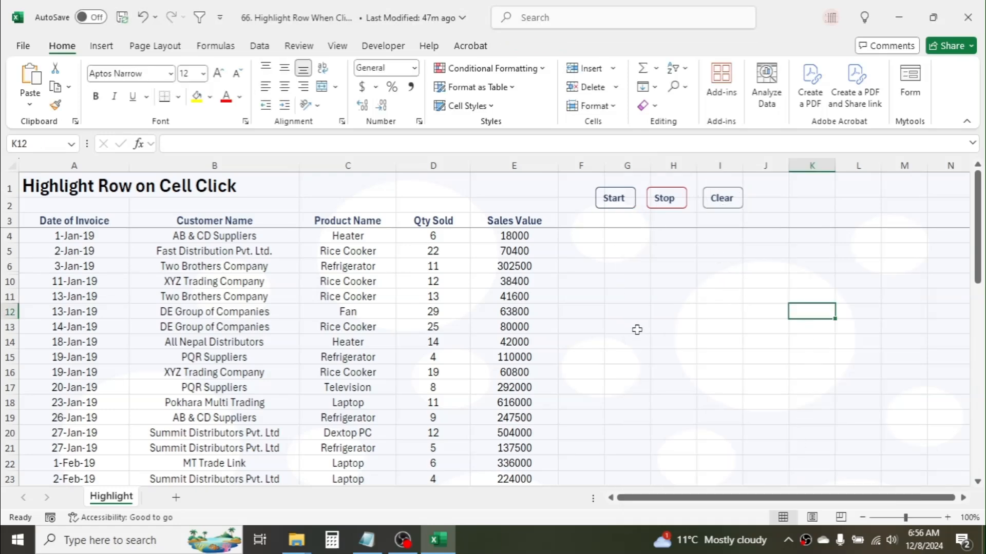
Start highlighting with the Start shape and select cells in rows 12, 17, 14, 5, 20 and 10 to highlight those rows.
{"action": "left_click", "coordinate": [618, 199]}
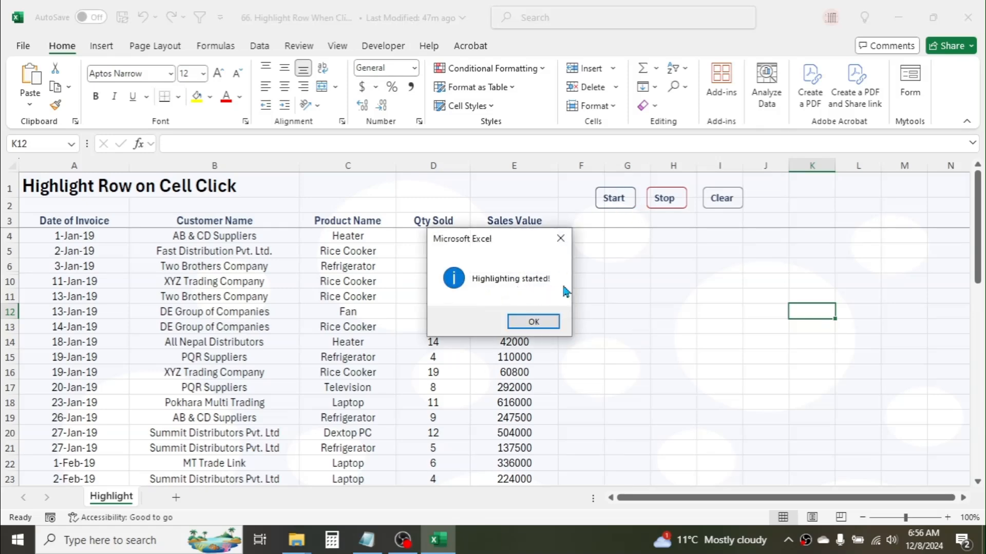
{"action": "left_click", "coordinate": [534, 322]}
{"action": "left_click", "coordinate": [249, 314]}
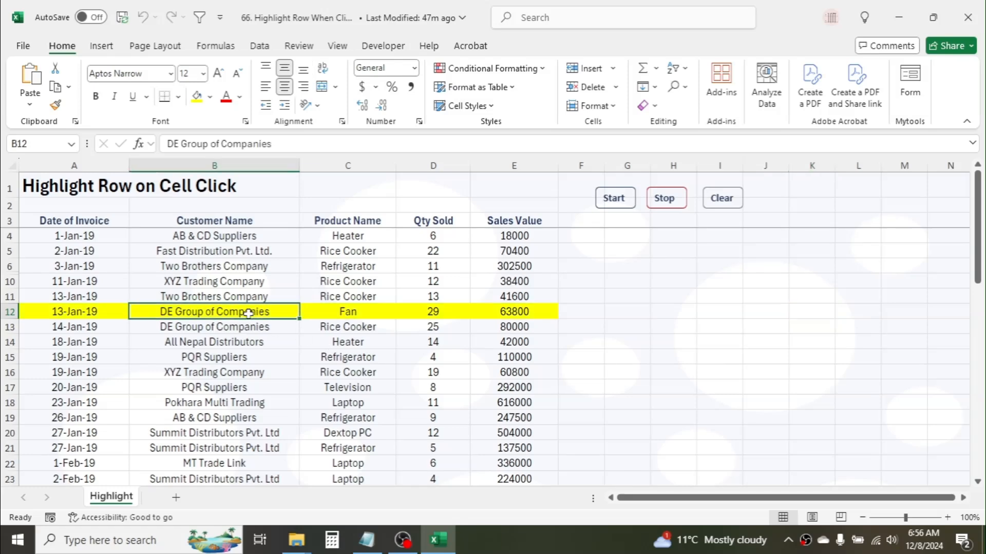
{"action": "left_click", "coordinate": [231, 391]}
{"action": "left_click", "coordinate": [358, 344]}
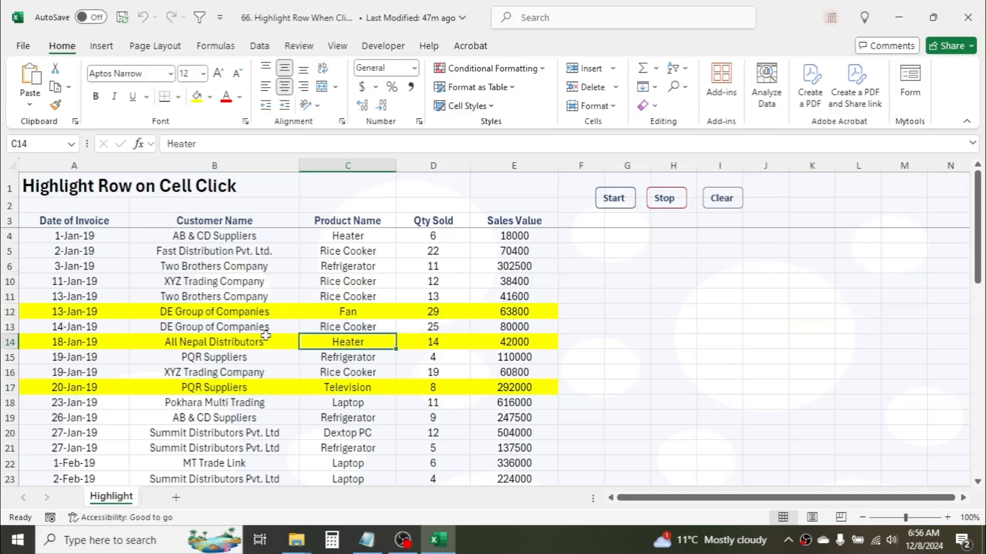
{"action": "left_click", "coordinate": [349, 257]}
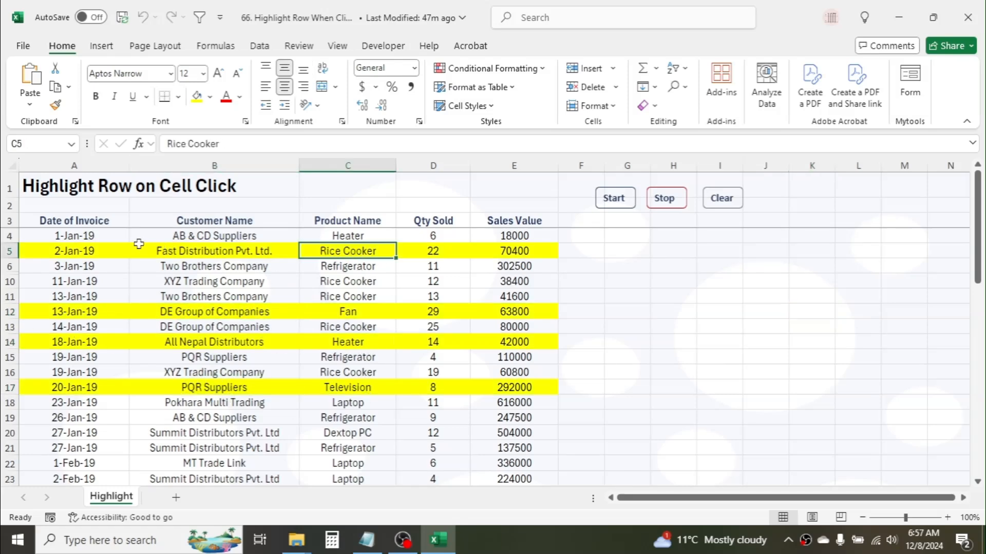
{"action": "left_click", "coordinate": [345, 431]}
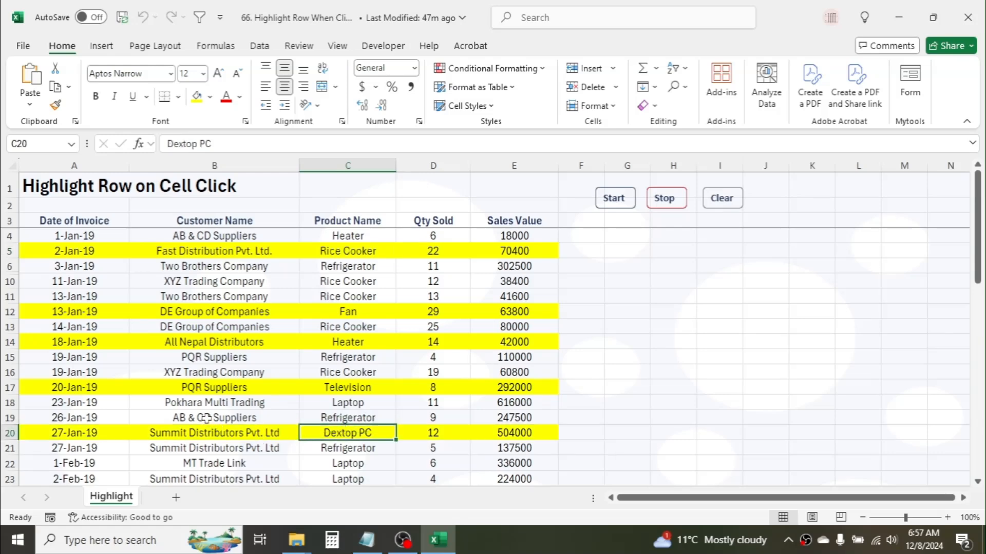
{"action": "left_click", "coordinate": [204, 283]}
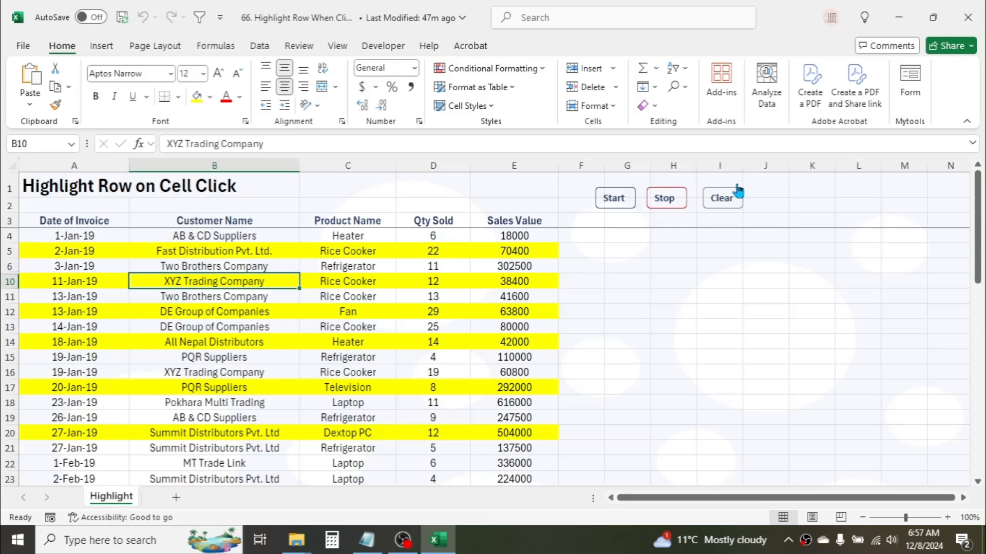
Stop highlighting with the Stop shape and test it by selecting cells B22, C22 and C18.
{"action": "left_click", "coordinate": [665, 200]}
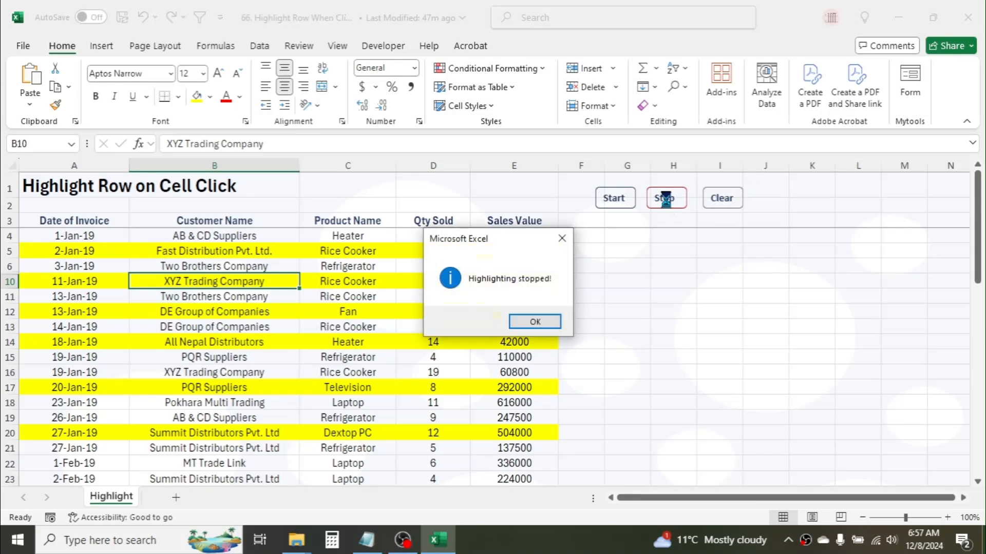
{"action": "left_click", "coordinate": [534, 321]}
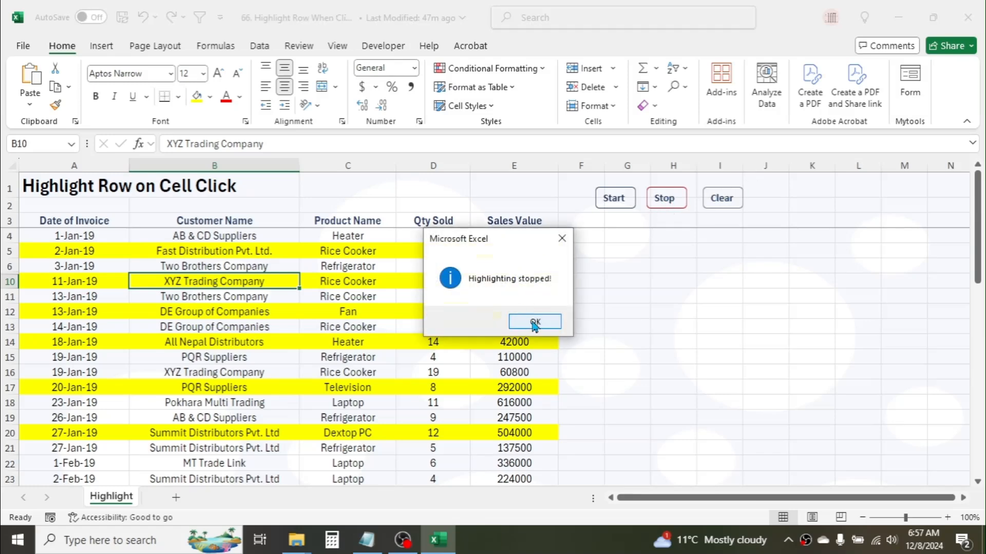
{"action": "left_click", "coordinate": [237, 463]}
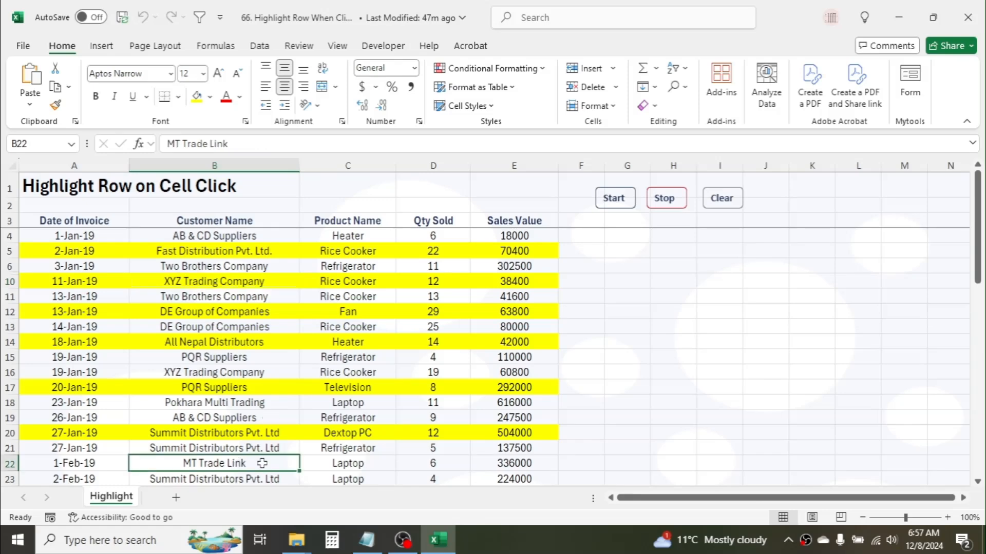
{"action": "left_click", "coordinate": [345, 464]}
{"action": "left_click", "coordinate": [359, 405]}
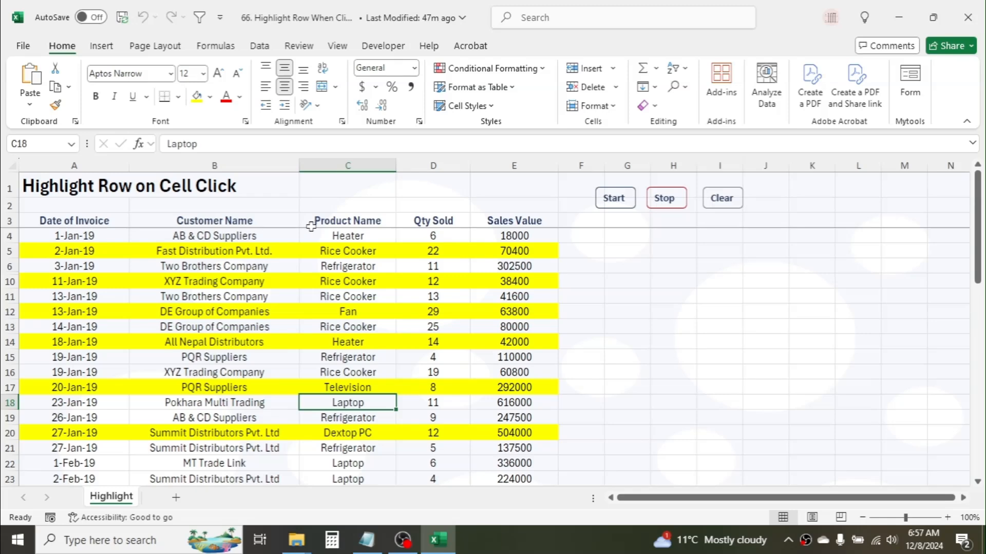
Clear all yellow row highlights from the table by running the Clear shape's macro.
{"action": "left_click", "coordinate": [722, 199]}
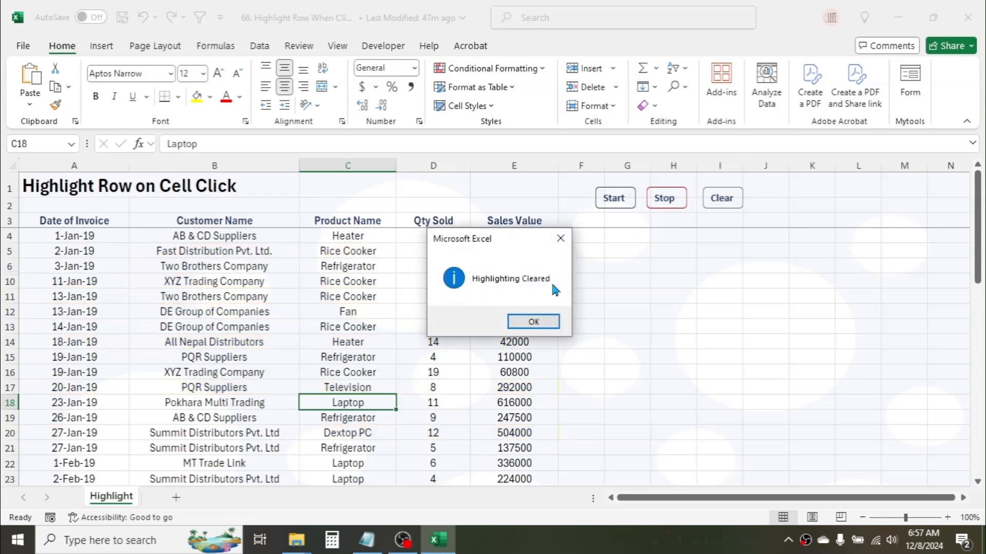
{"action": "left_click", "coordinate": [544, 322]}
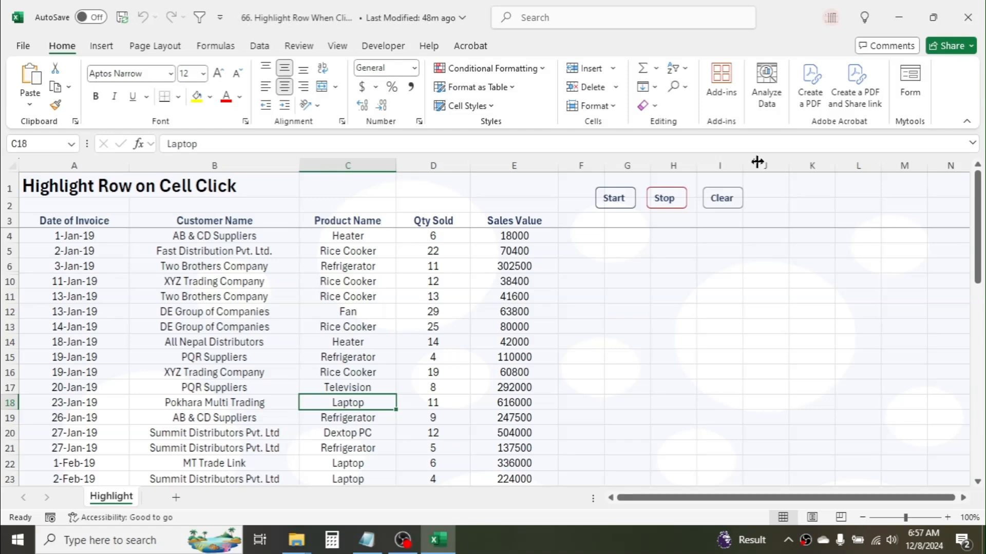
Add a Greater Than 100000 conditional formatting rule with Light Red Fill with Dark Red Text to Sales Value cells E4:E16.
{"action": "left_click", "coordinate": [516, 237]}
{"action": "left_click_drag", "start_coordinate": [513, 302], "coordinate": [514, 372]}
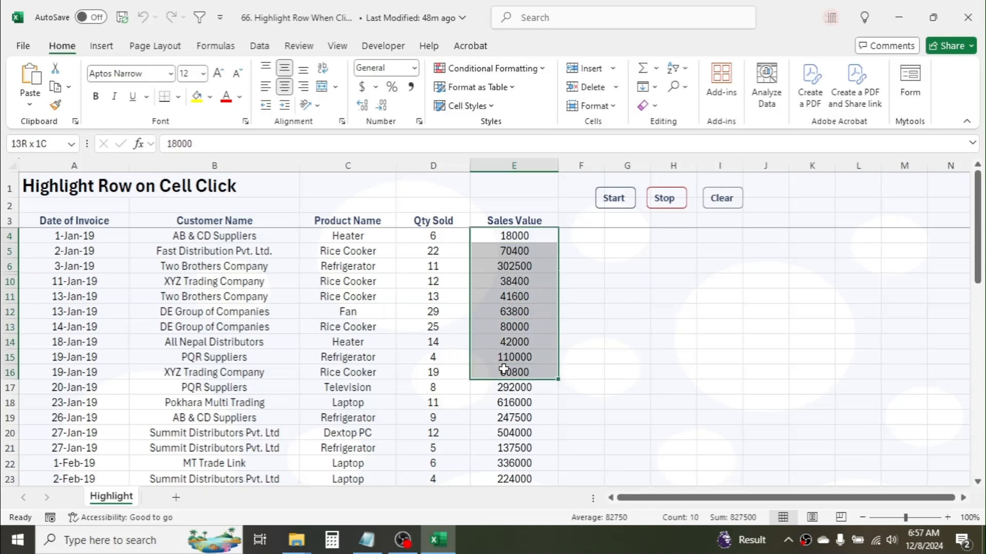
{"action": "left_click", "coordinate": [529, 68]}
{"action": "mouse_move", "coordinate": [494, 98]}
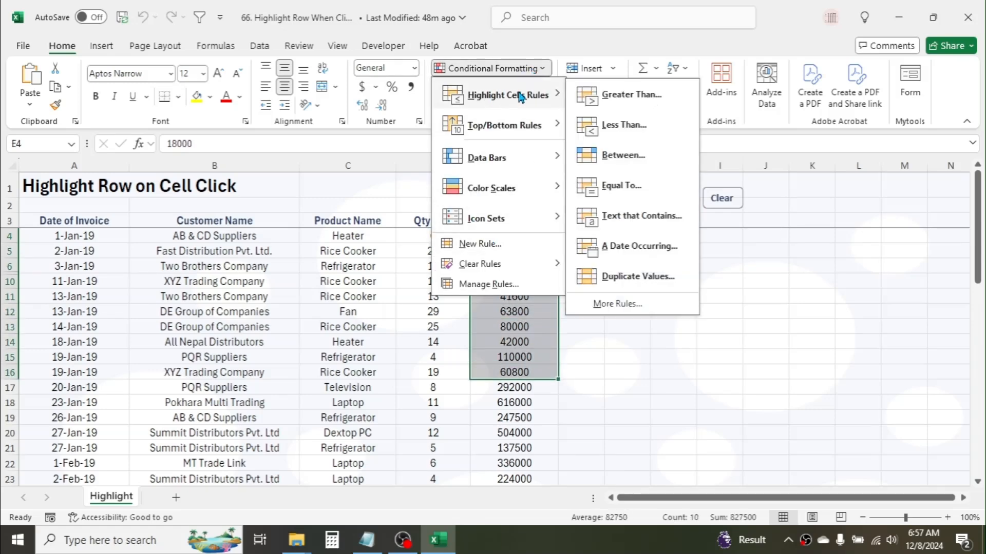
{"action": "left_click", "coordinate": [622, 98]}
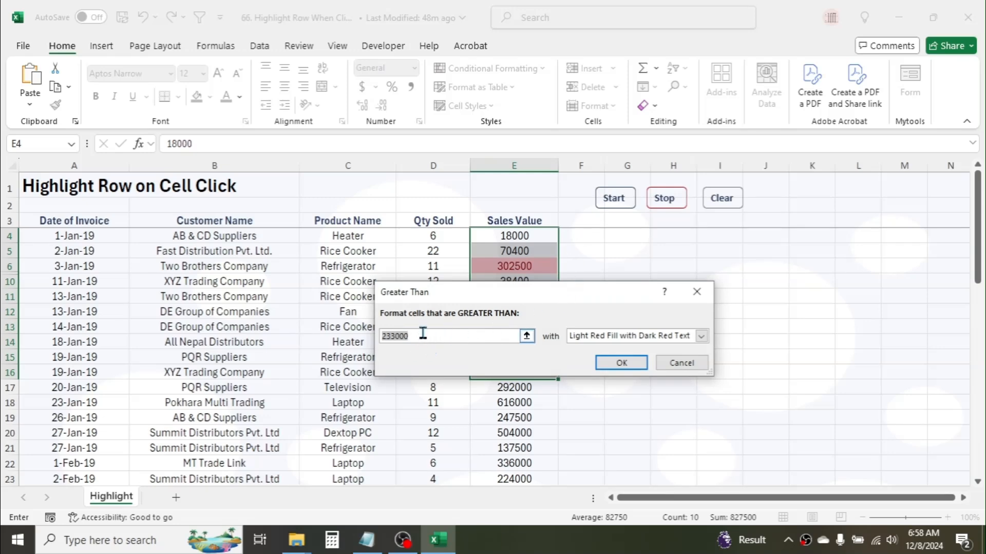
{"action": "type", "text": "100000"}
{"action": "left_click", "coordinate": [621, 362]}
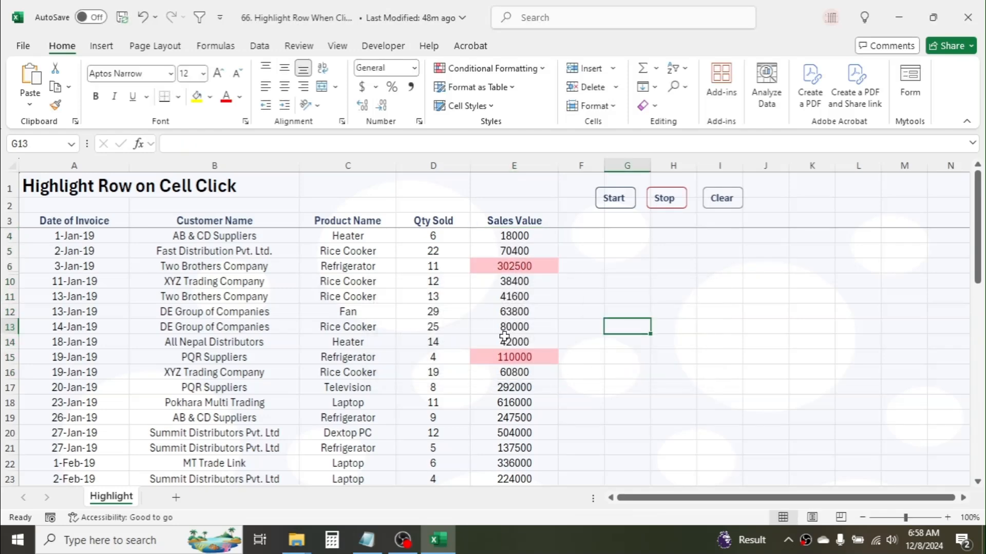
{"action": "left_click", "coordinate": [627, 281]}
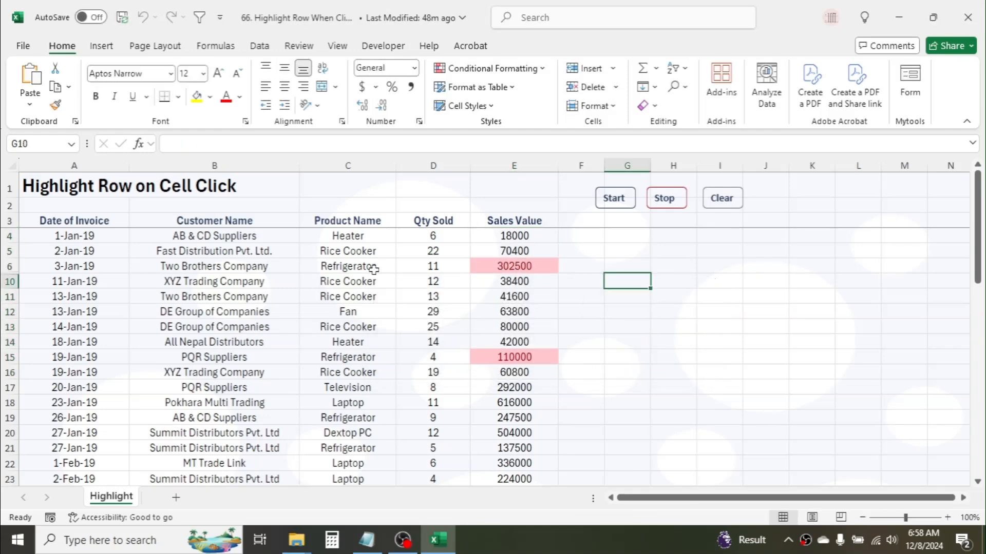
Fill Product Name cells C6:C10 with yellow and C15:C16 with light green.
{"action": "left_click_drag", "start_coordinate": [358, 267], "coordinate": [355, 282]}
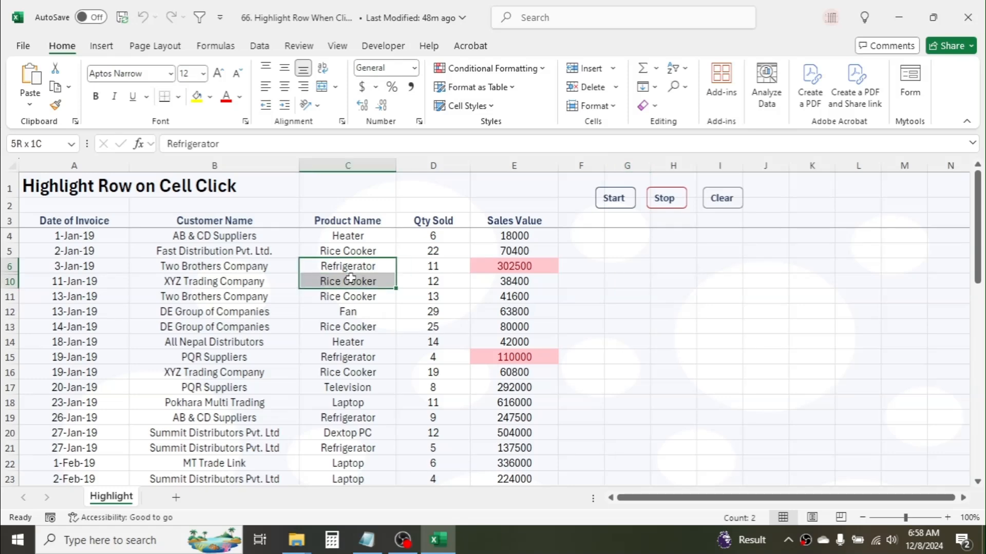
{"action": "left_click", "coordinate": [196, 96]}
{"action": "left_click_drag", "start_coordinate": [343, 357], "coordinate": [344, 366]}
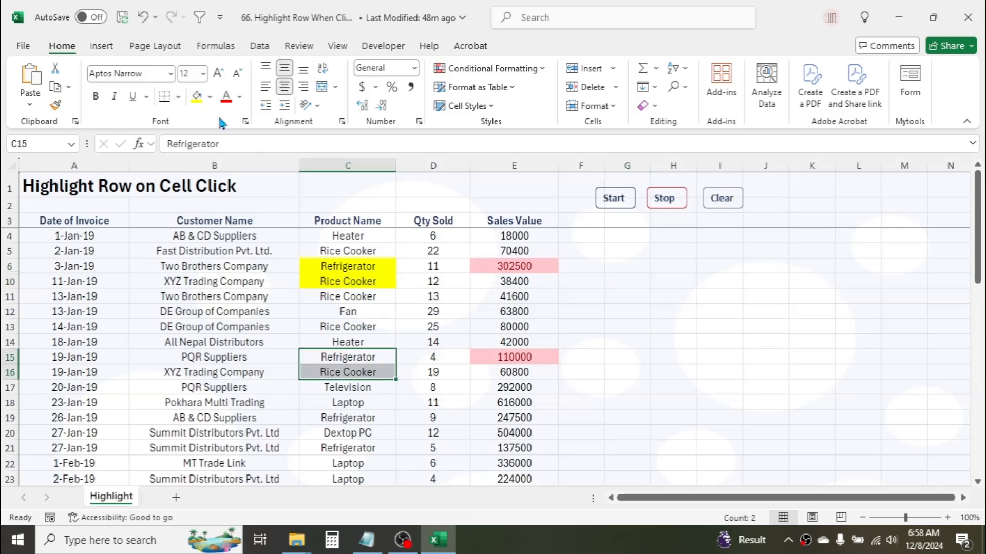
{"action": "left_click", "coordinate": [210, 97]}
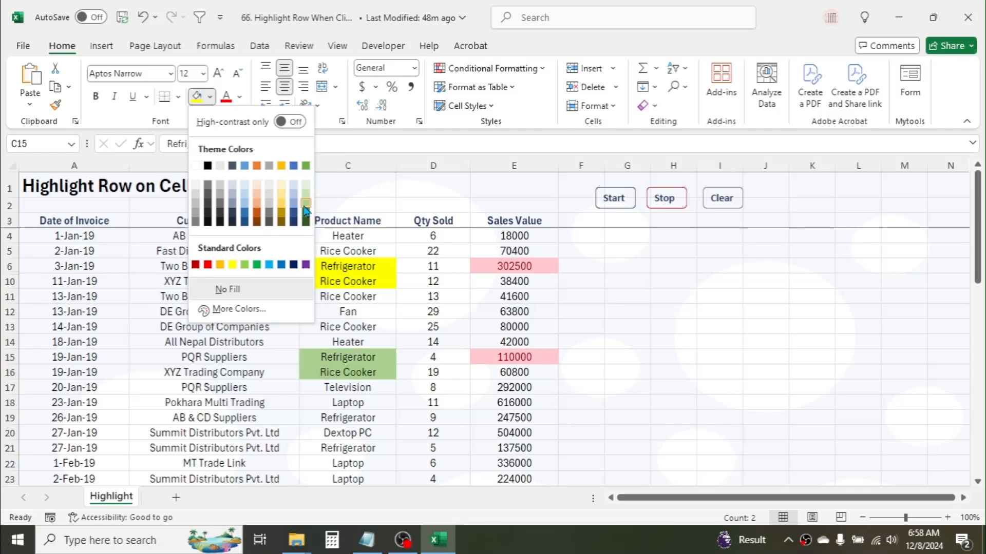
{"action": "left_click", "coordinate": [305, 211]}
{"action": "left_click", "coordinate": [437, 402]}
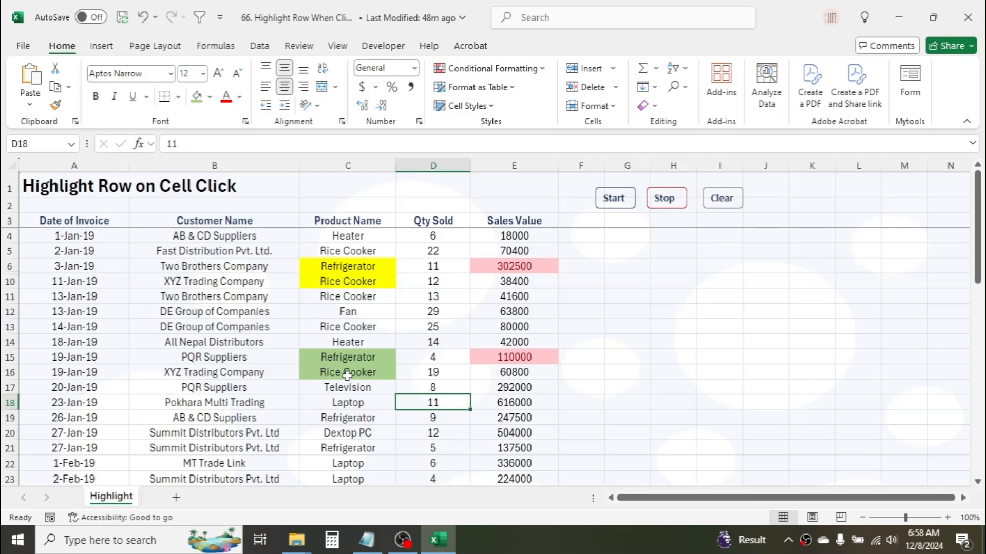
Run the Clear shape's macro to remove the manual fills from the Product Name cells.
{"action": "left_click", "coordinate": [729, 203]}
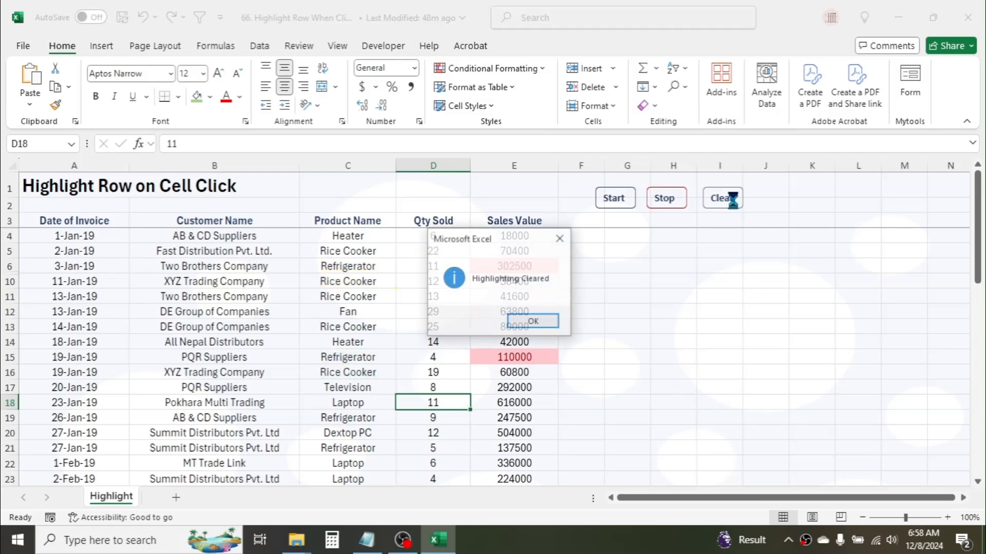
{"action": "left_click", "coordinate": [534, 319]}
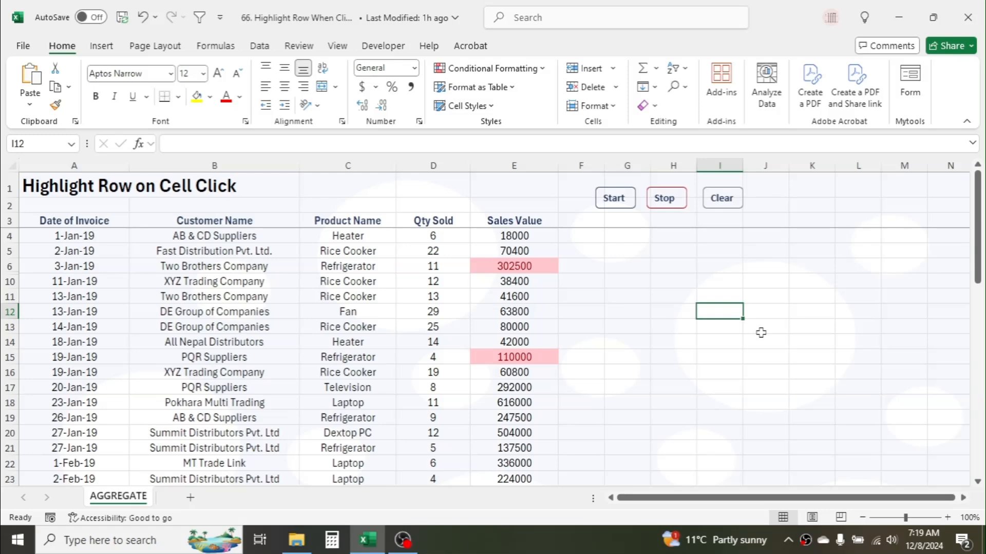
Choose Excel Macro-Enabled Workbook (*.xlsm) as the Save As file type, and return to the sheet without saving.
{"action": "left_click", "coordinate": [22, 52]}
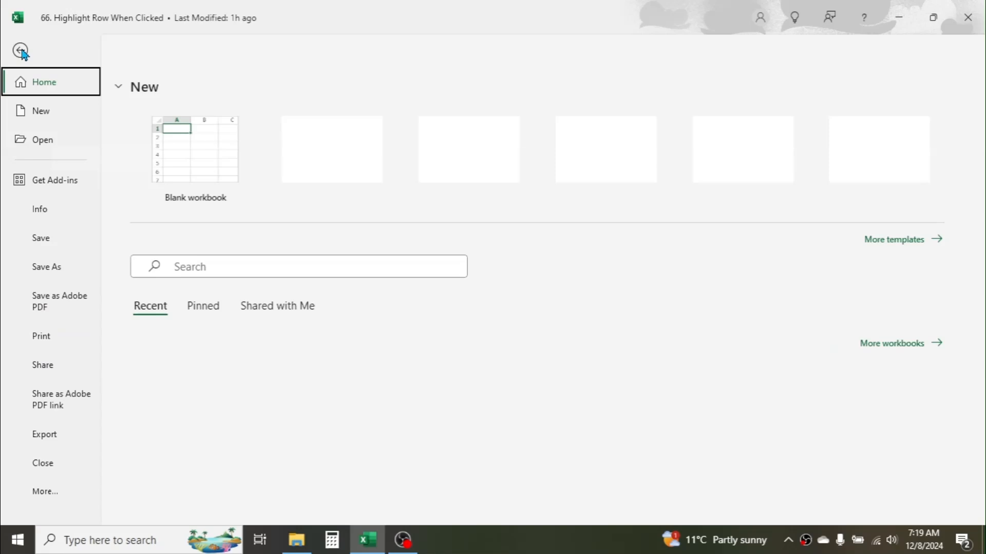
{"action": "left_click", "coordinate": [48, 271]}
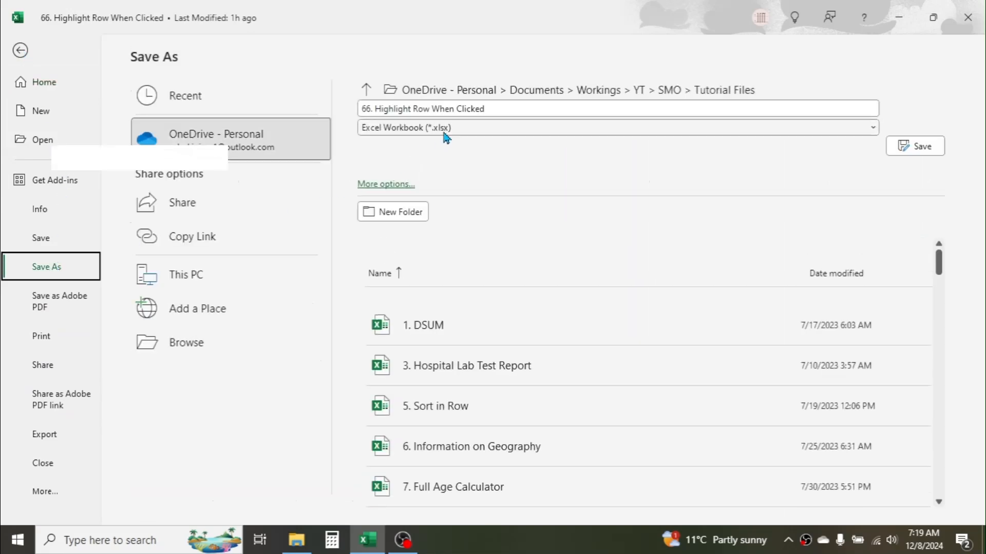
{"action": "left_click", "coordinate": [446, 129]}
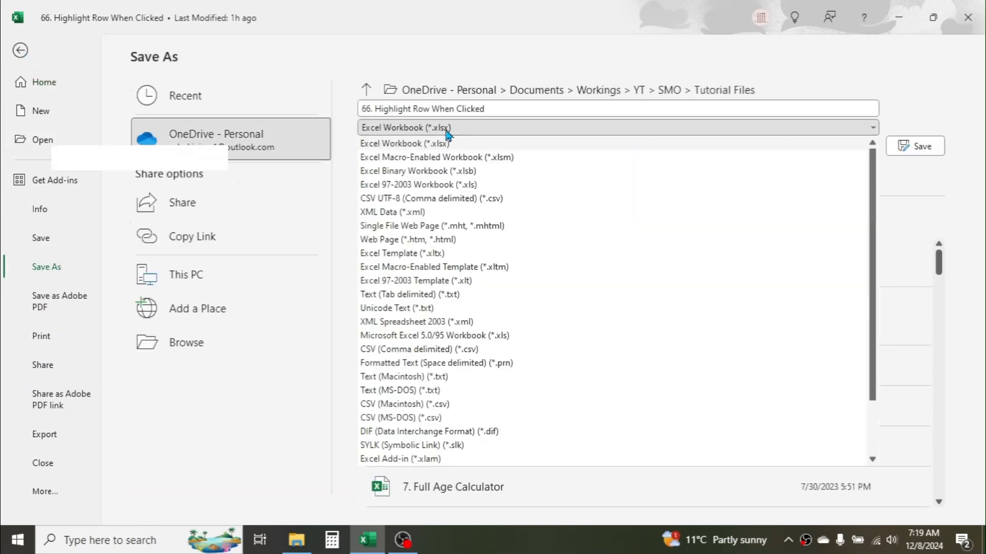
{"action": "left_click", "coordinate": [449, 158]}
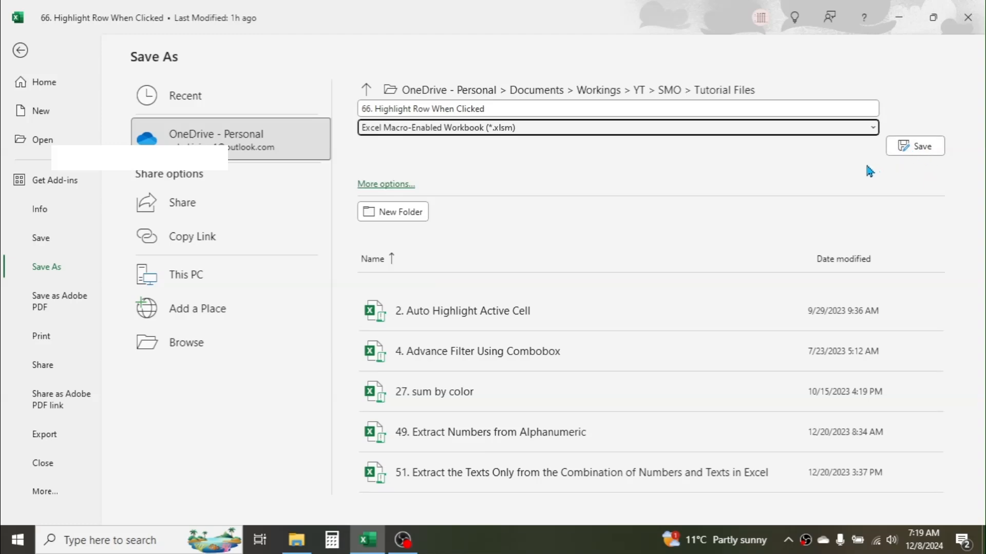
{"action": "left_click", "coordinate": [20, 50]}
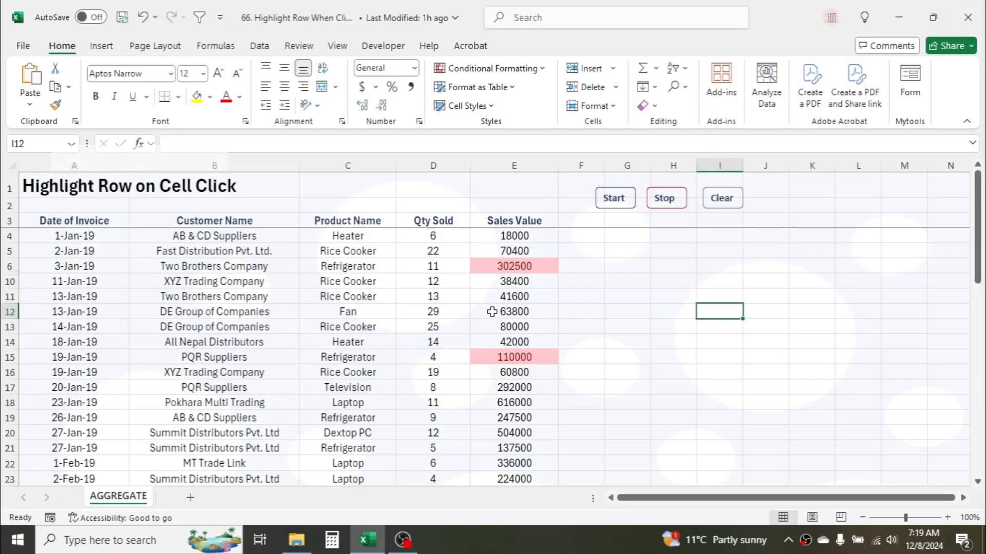